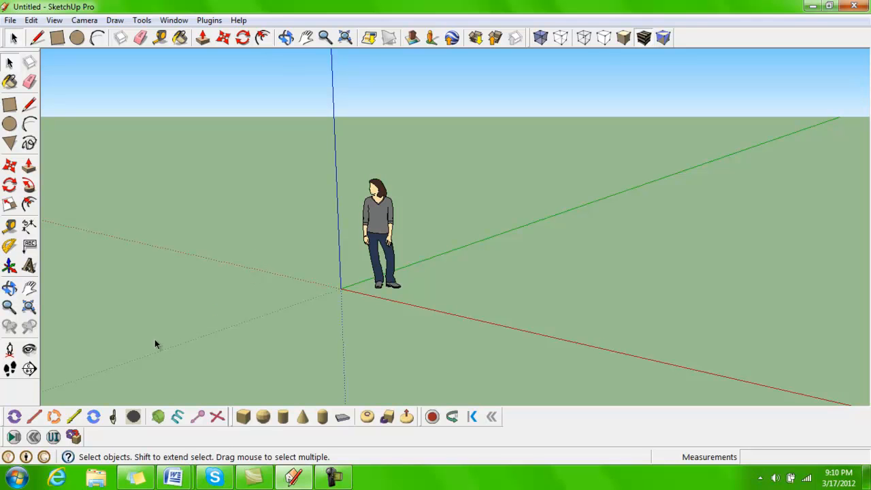
left_click_drag(4, 442, 509, 441)
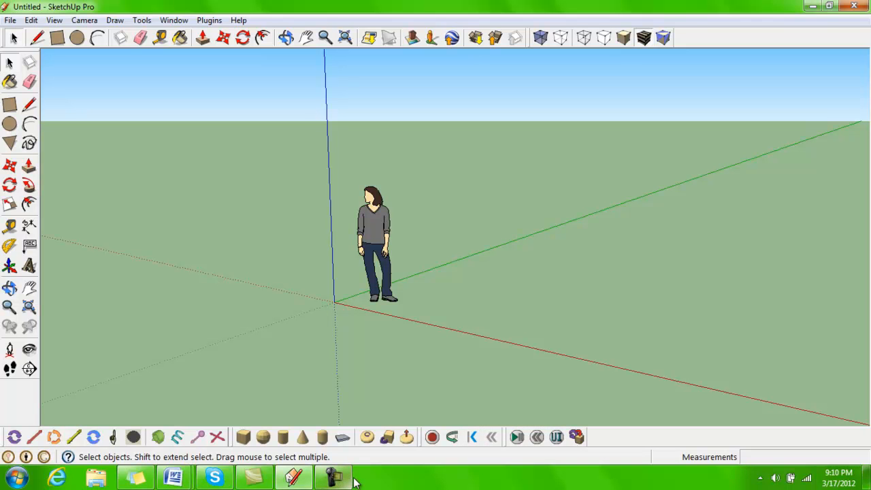
mouse_move(258, 484)
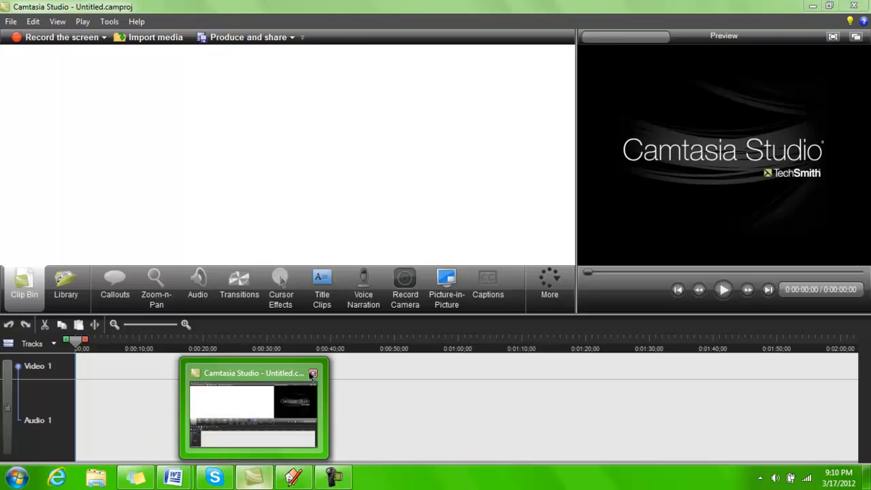
left_click(317, 376)
left_click(480, 227)
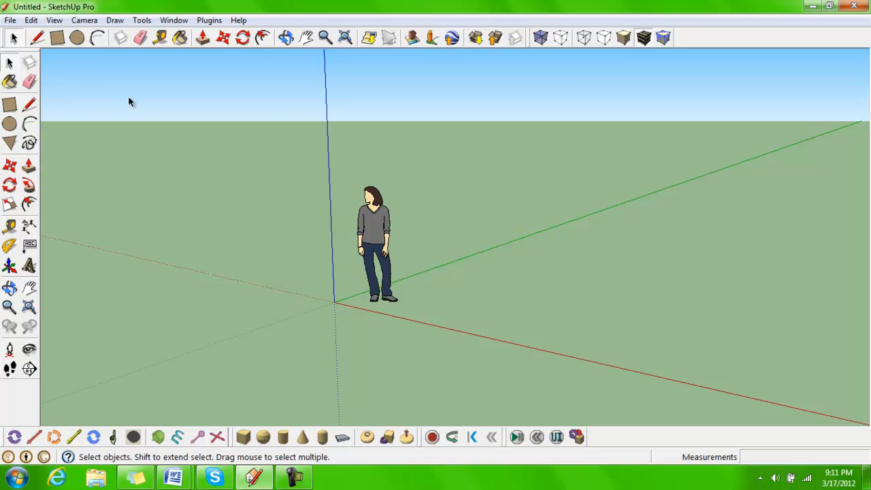
Select the scale figure, then select it with a selection window and clear the selection
left_click(371, 215)
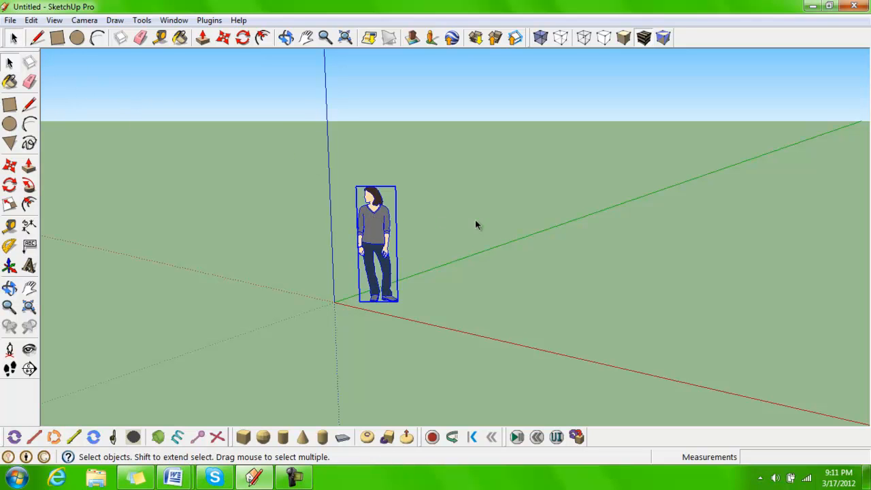
left_click(446, 223)
left_click_drag(343, 145, 424, 335)
left_click(423, 306)
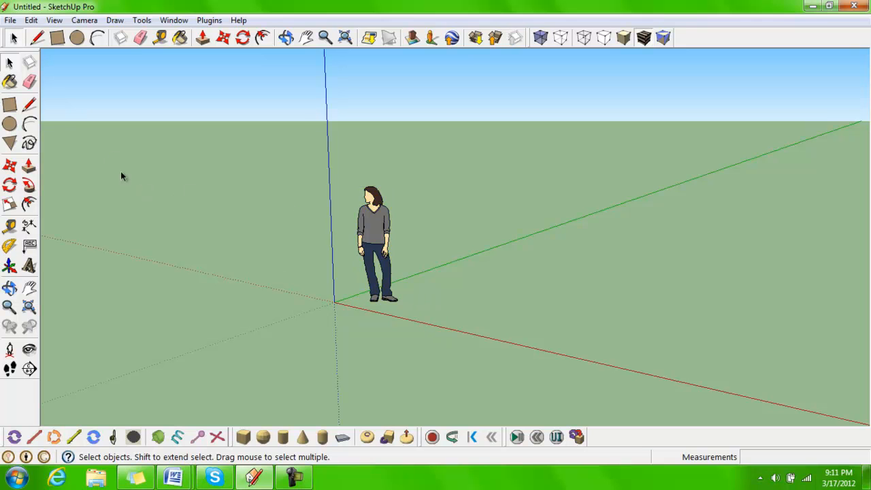
Draw a vertical line about 6' tall from the red axis, then a line across to the blue axis
left_click(37, 37)
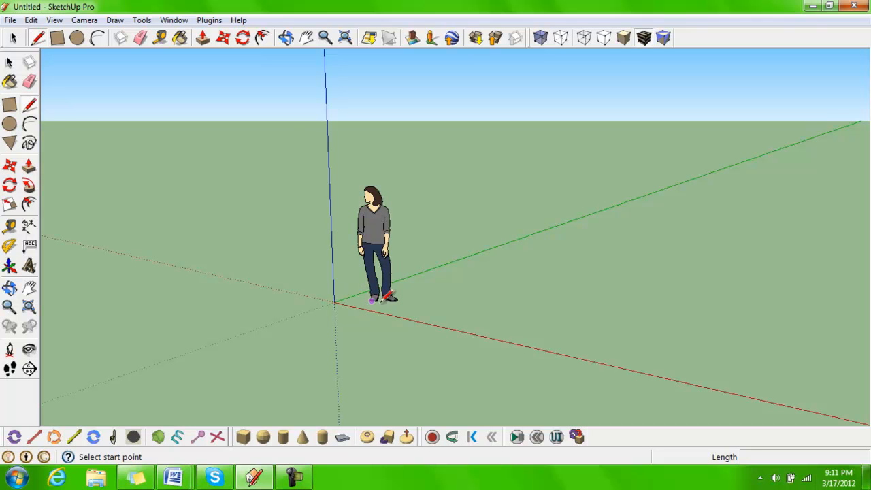
left_click(495, 338)
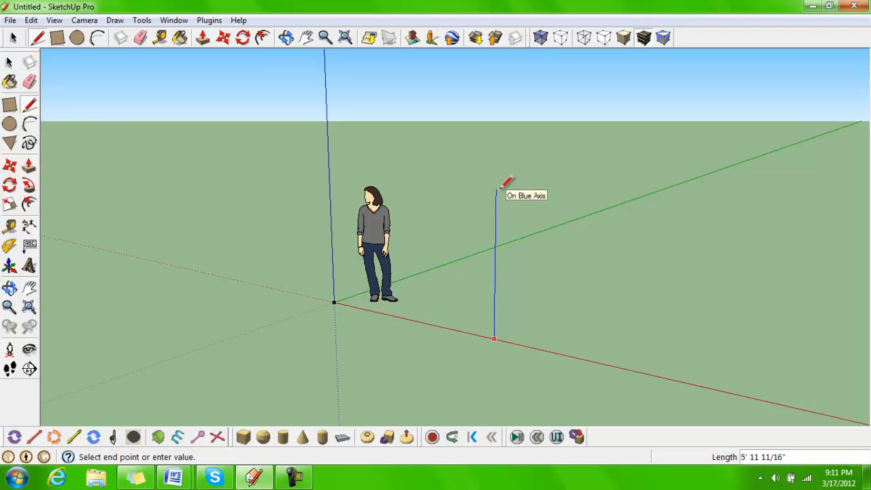
left_click(496, 189)
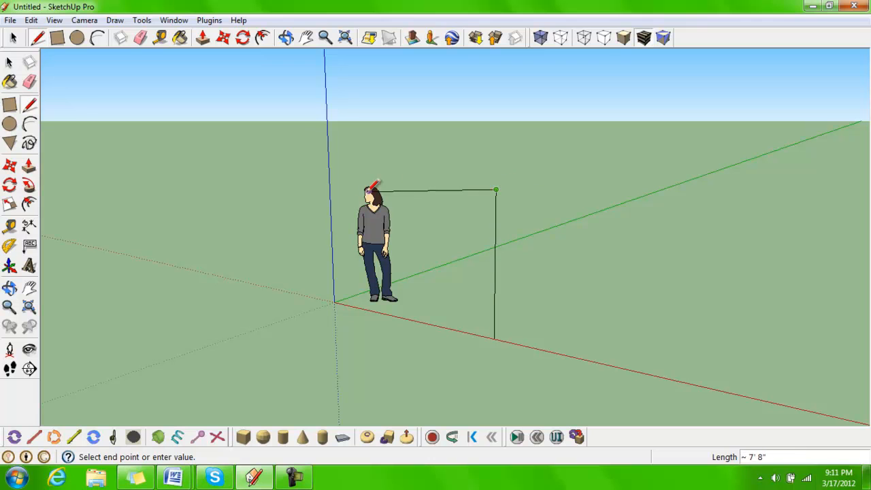
left_click(330, 177)
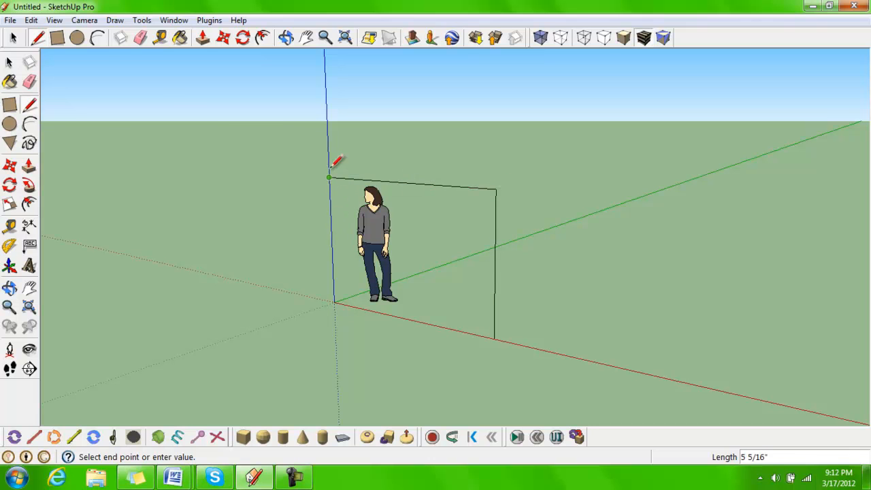
key("space")
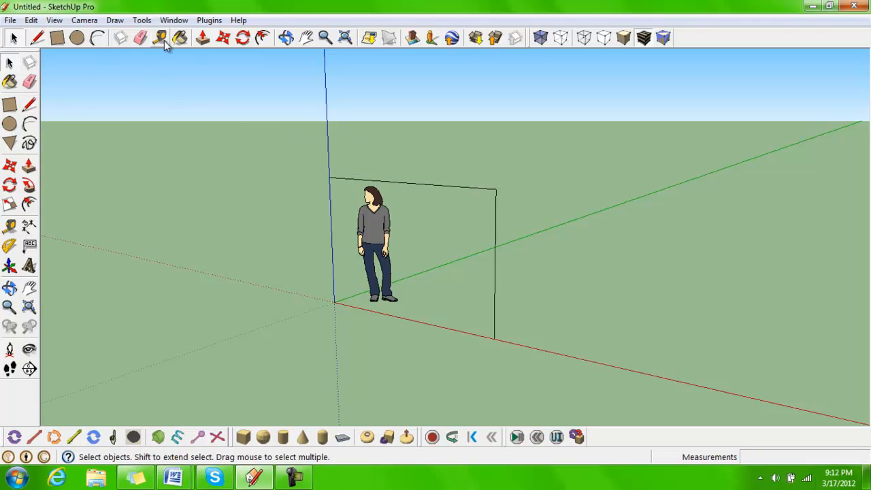
middle_click_drag(332, 201, 413, 257)
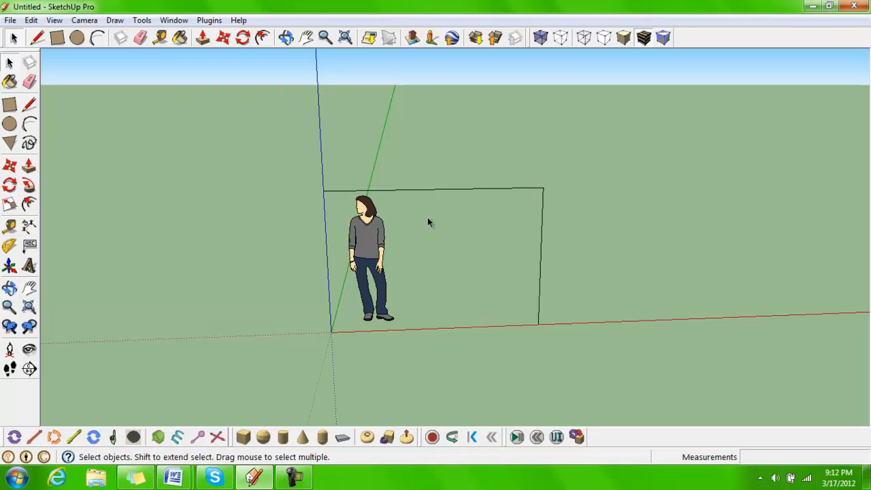
left_click(37, 37)
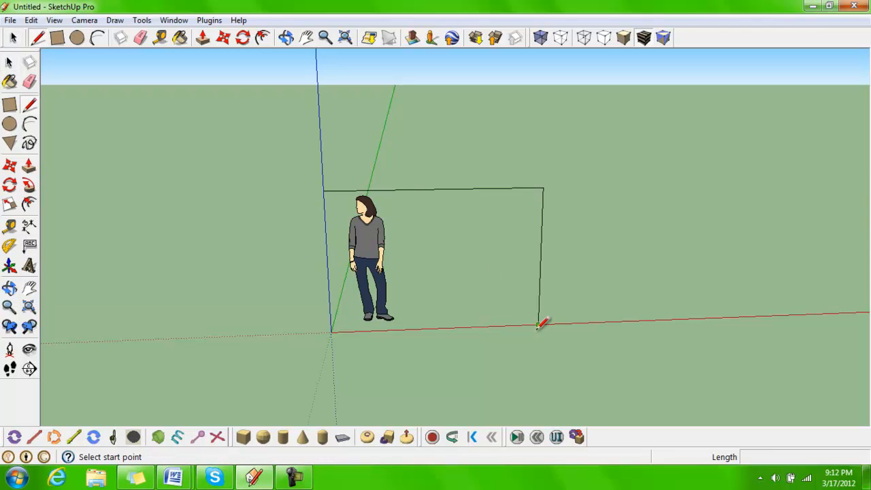
left_click(538, 326)
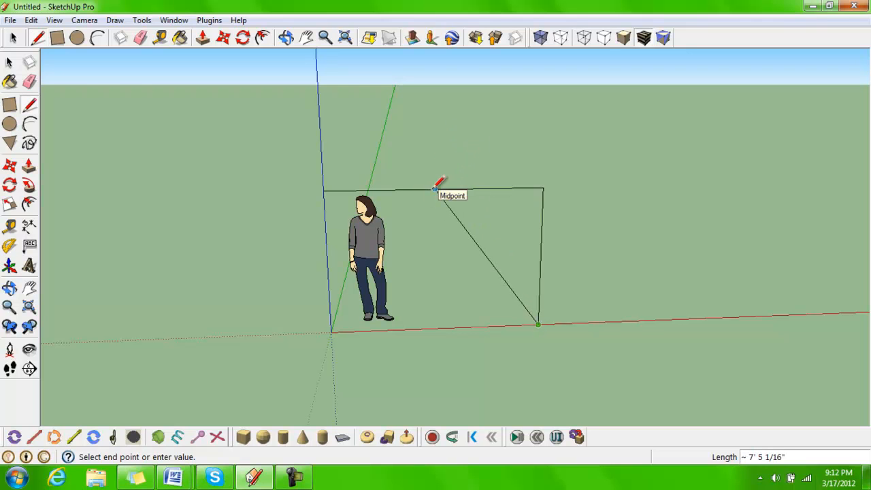
left_click(14, 38)
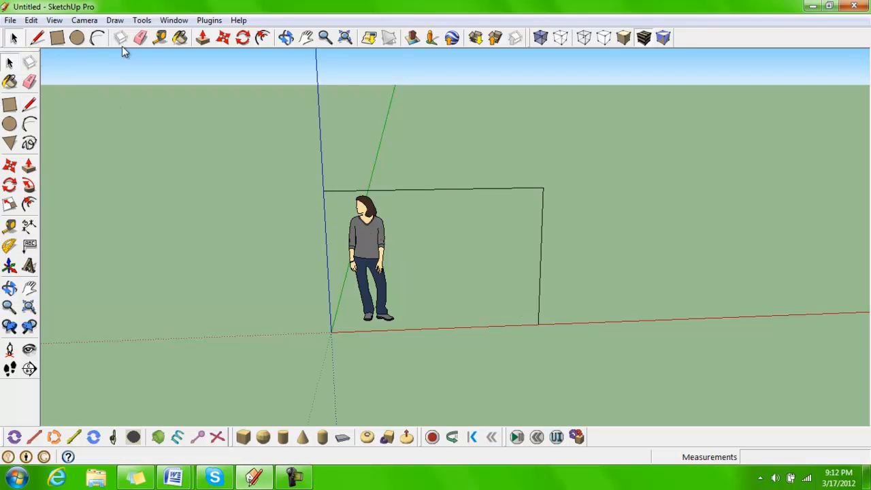
Draw a line about 15' long on the ground from the vertical line's base to the green axis
left_click(287, 38)
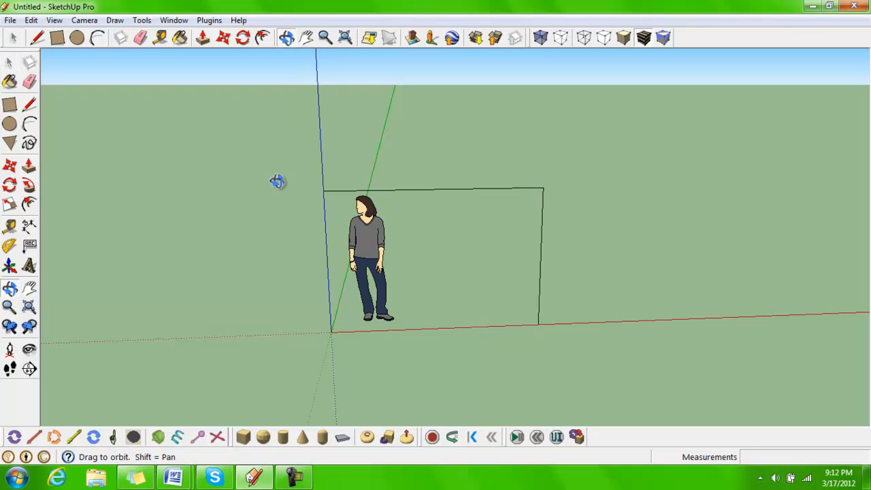
left_click_drag(254, 216, 557, 282)
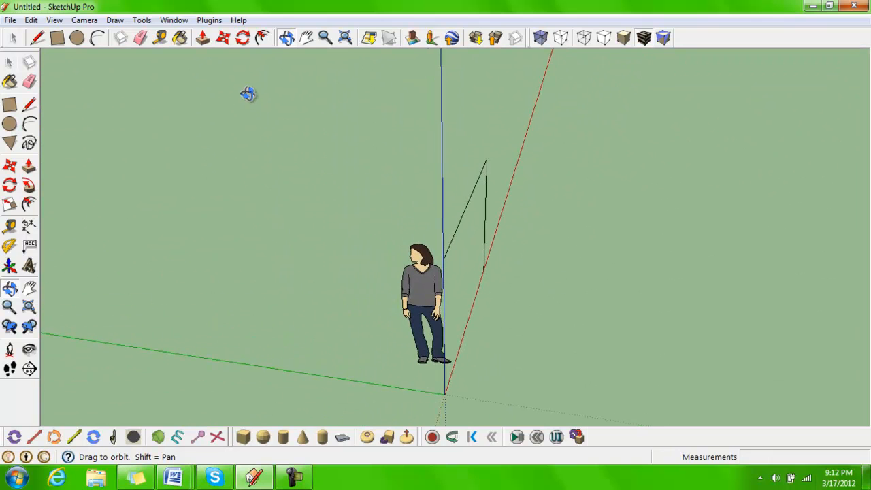
left_click(38, 37)
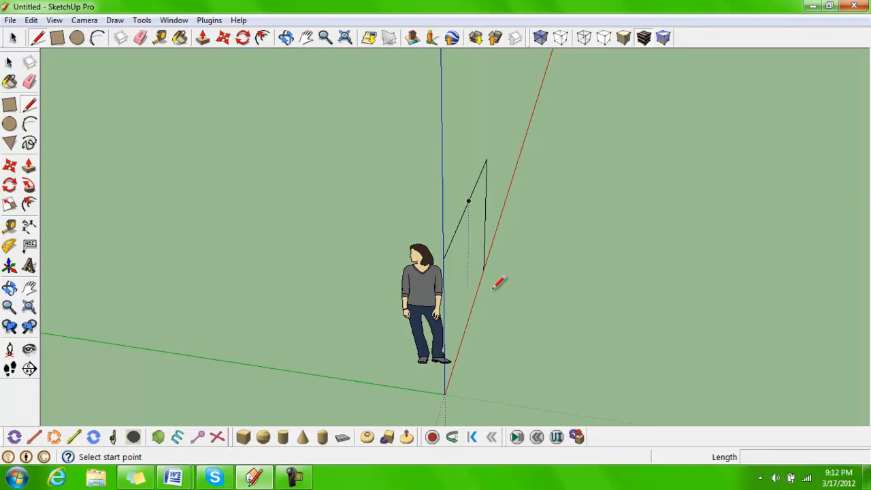
left_click(483, 270)
left_click(154, 350)
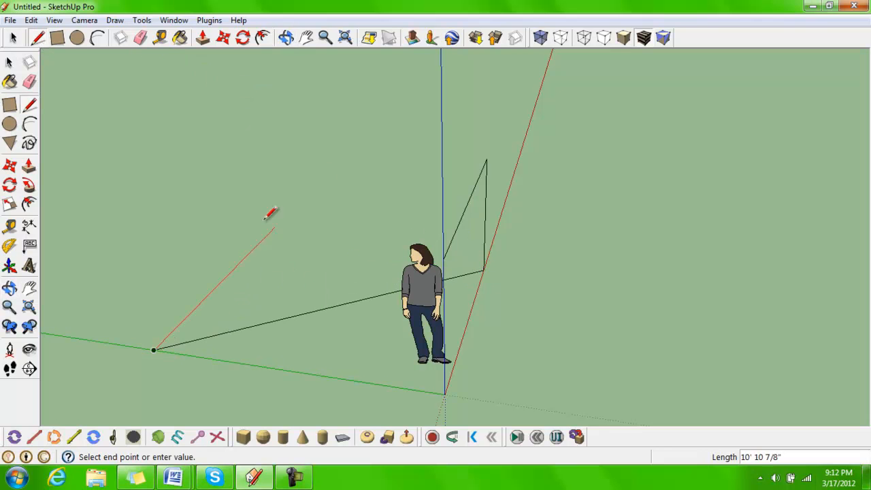
left_click(13, 38)
Orbit and pan around the line drawing to examine it from different angles
middle_click_drag(477, 352, 269, 343)
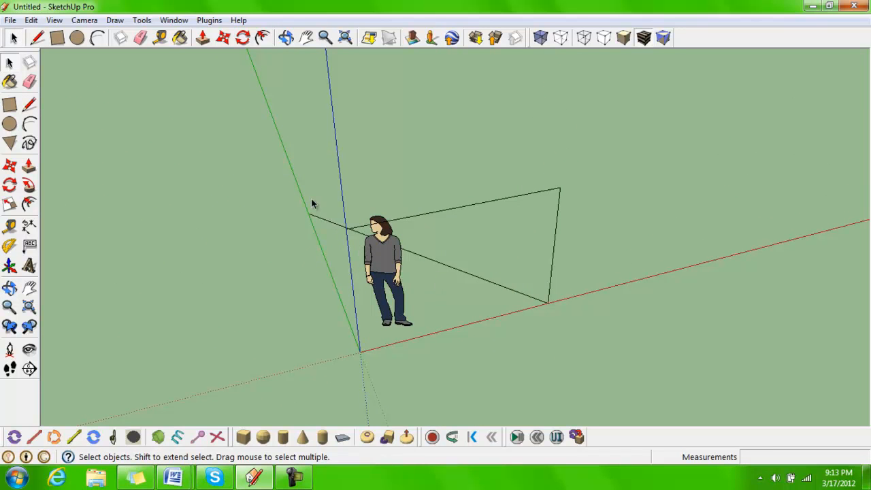
key("o")
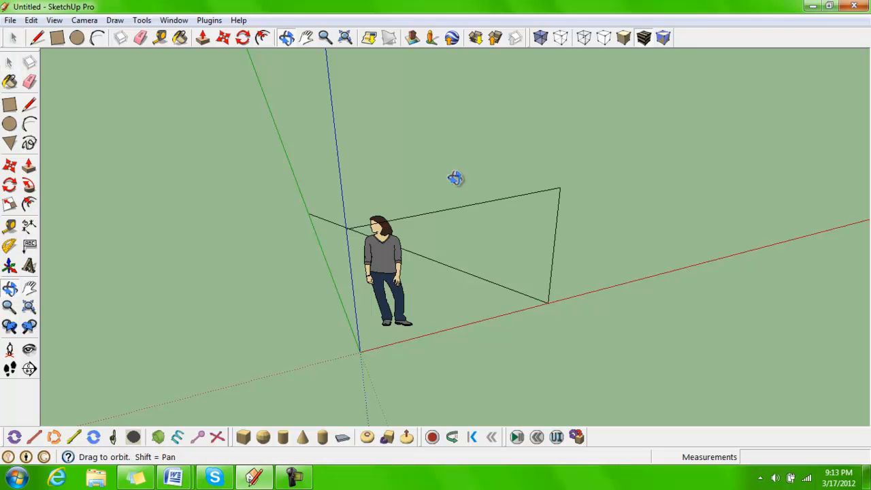
left_click_drag(455, 179, 416, 166)
key("space")
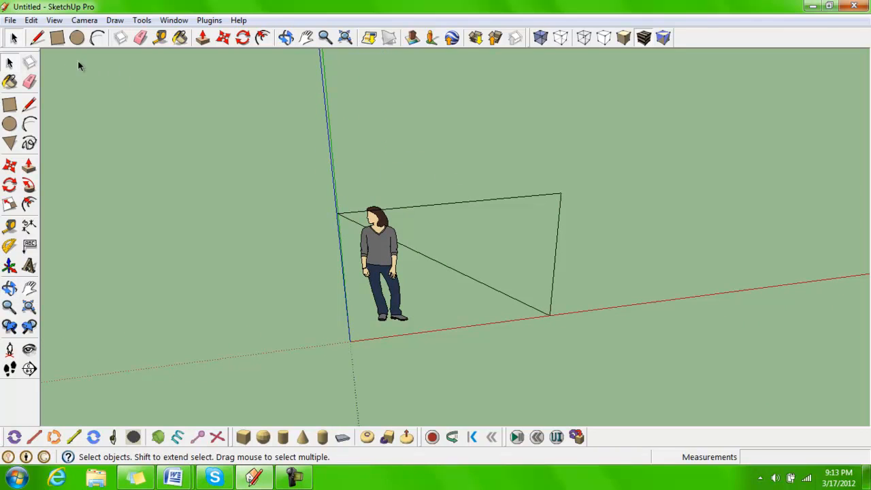
left_click(56, 38)
middle_click_drag(615, 292, 334, 305)
middle_click_drag(467, 284, 349, 285)
middle_click_drag(411, 297, 365, 345, "shift")
key("r")
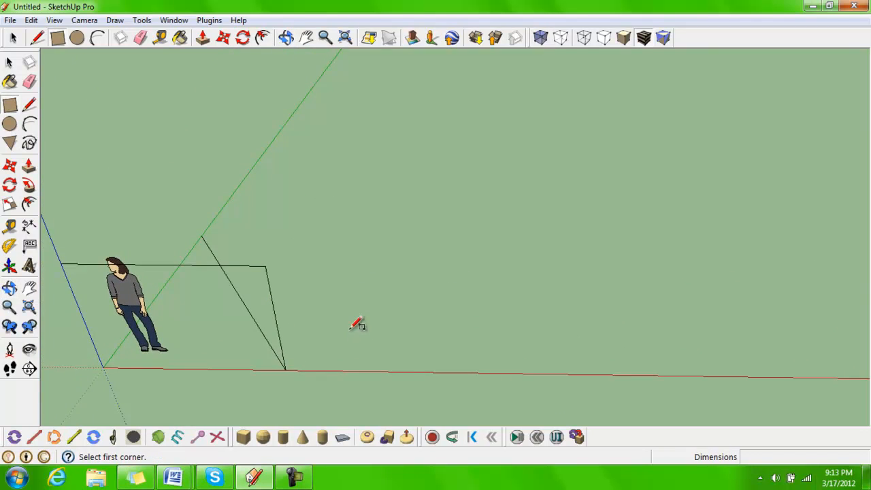
left_click(308, 40)
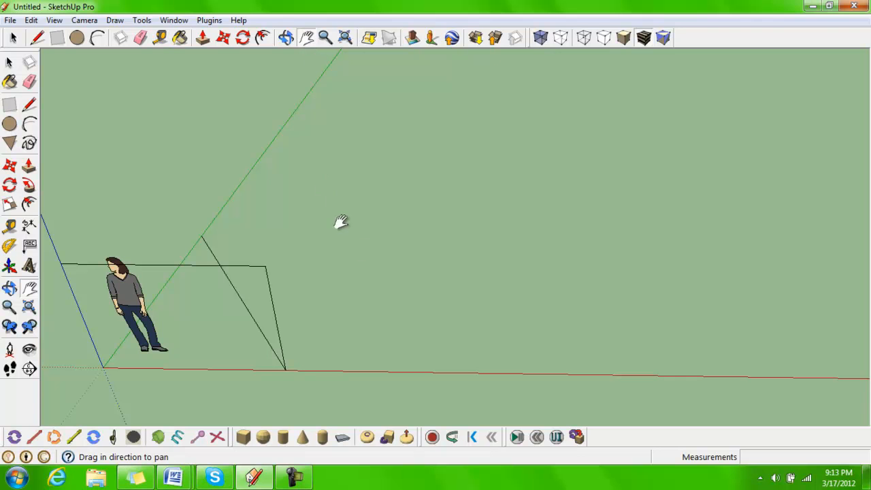
left_click_drag(681, 222, 709, 217)
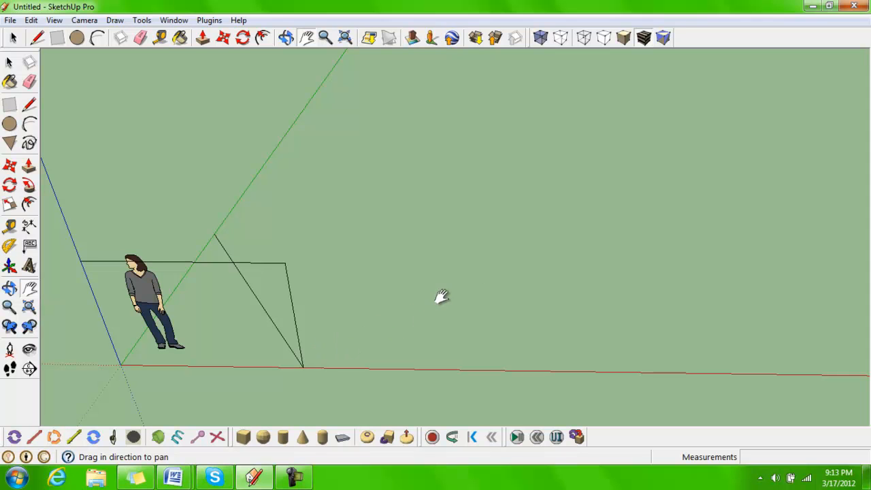
Draw a rectangle about 7'7" by 7'7" on the ground along the red axis beside the triangle
left_click(77, 38)
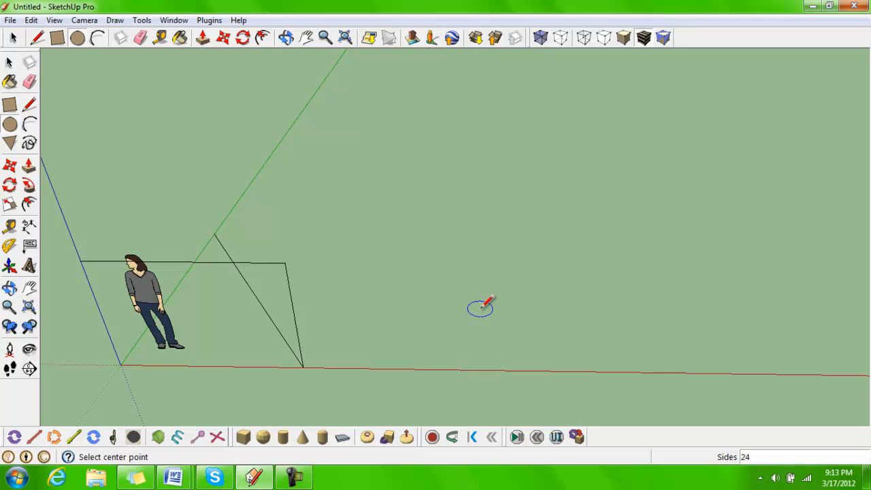
key("o")
mouse_move(483, 312)
left_mouse_down()
mouse_move(496, 290)
mouse_move(473, 294)
mouse_move(495, 307)
left_mouse_up()
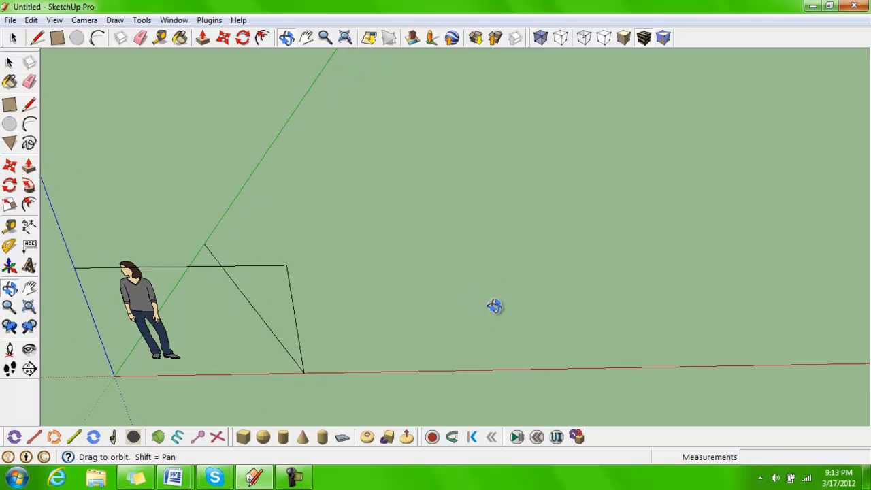
left_click_drag(491, 302, 421, 327, "shift")
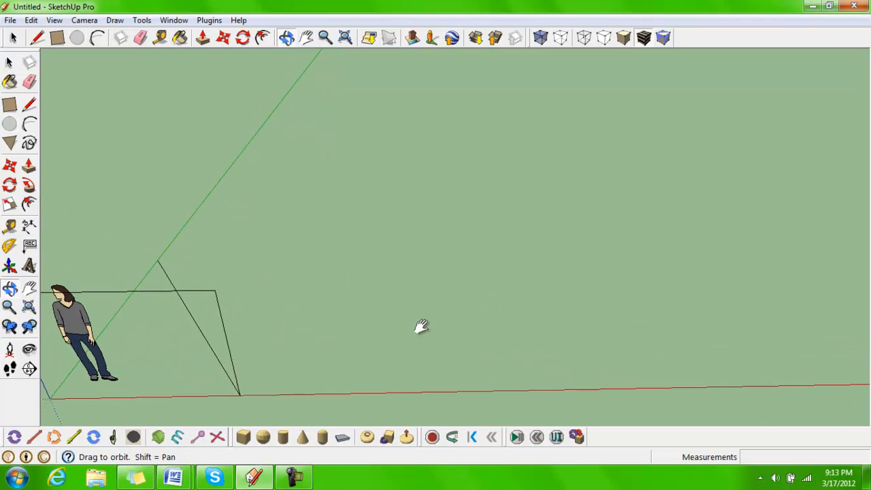
key("c")
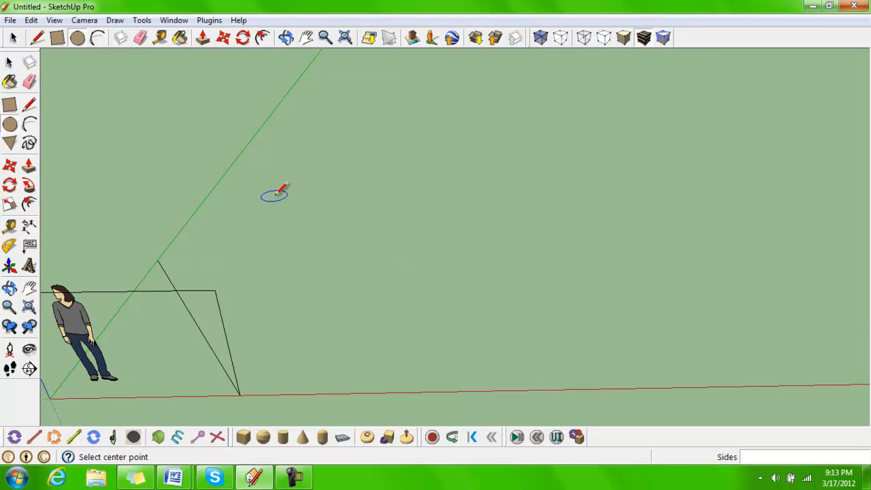
left_click(59, 39)
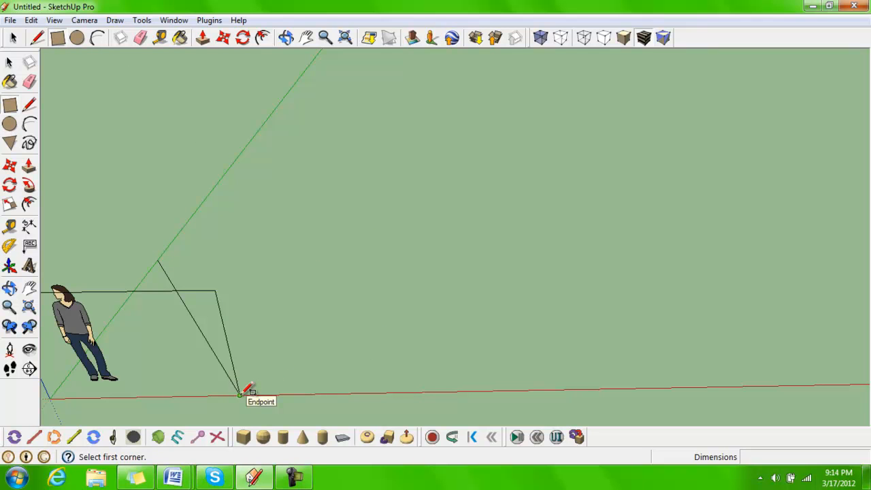
left_click(312, 393)
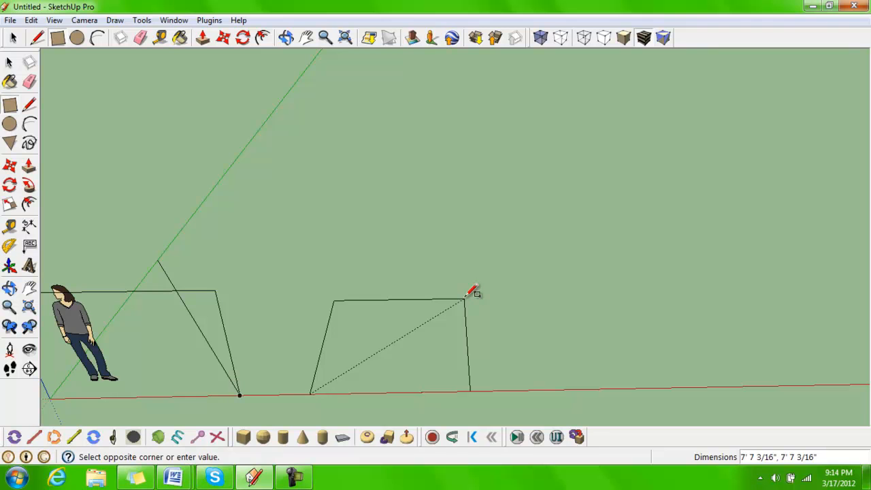
left_click(465, 299)
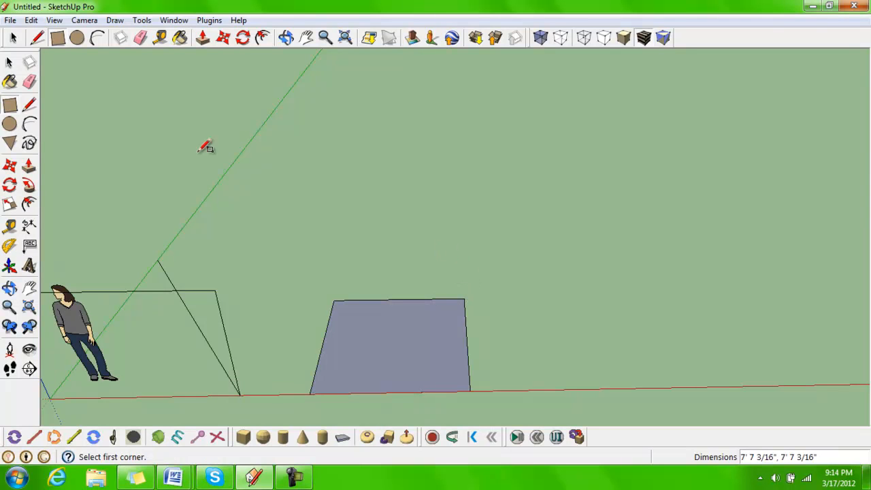
Draw a second rectangle 6' by 6' starting from the first rectangle's corner on the red axis
left_click(13, 37)
left_click(423, 361)
left_click(80, 155)
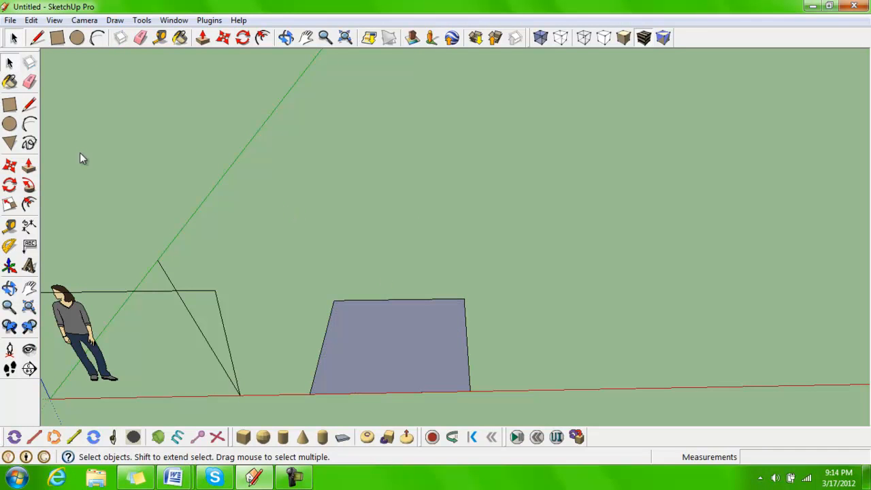
left_click(57, 37)
left_click(470, 390)
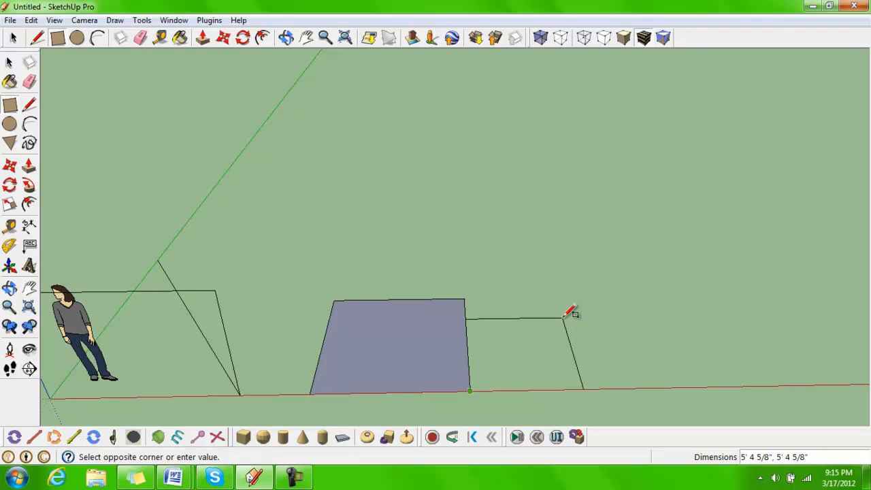
type("6' ,6")
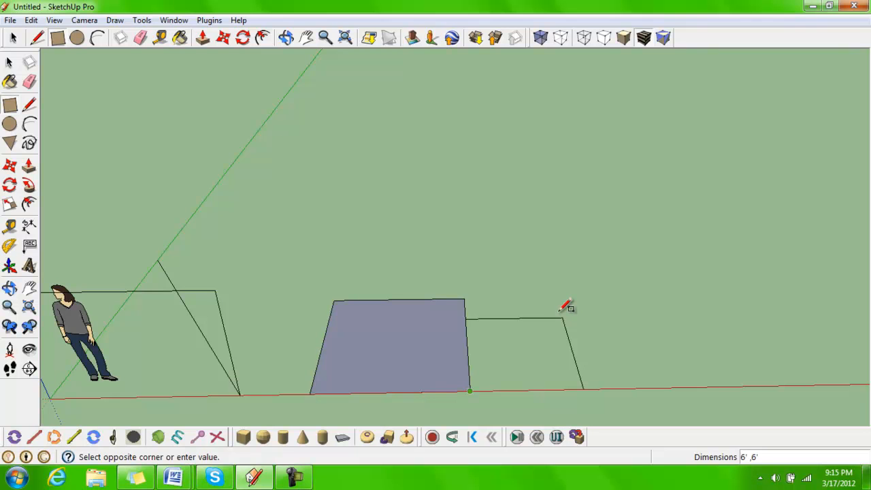
left_click(565, 306)
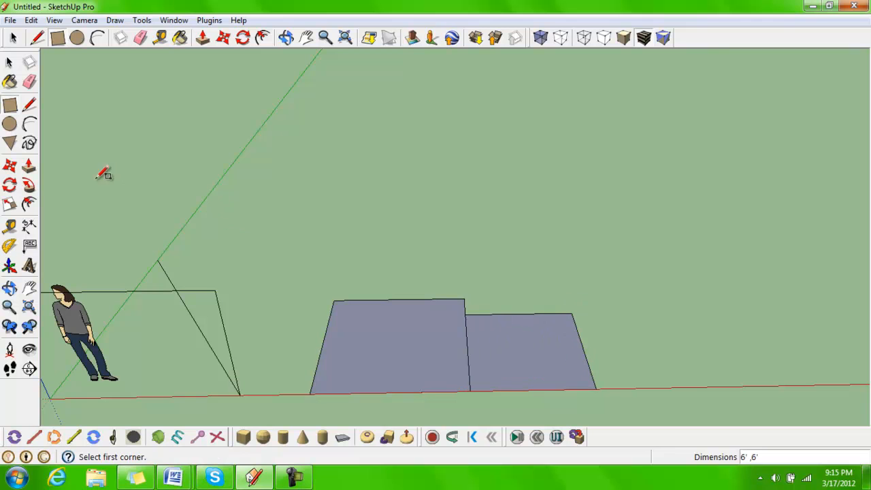
Select the second rectangle's outer edge and measure distances from its top corner with the Tape Measure
left_click(13, 38)
left_click(575, 351)
left_click(576, 325)
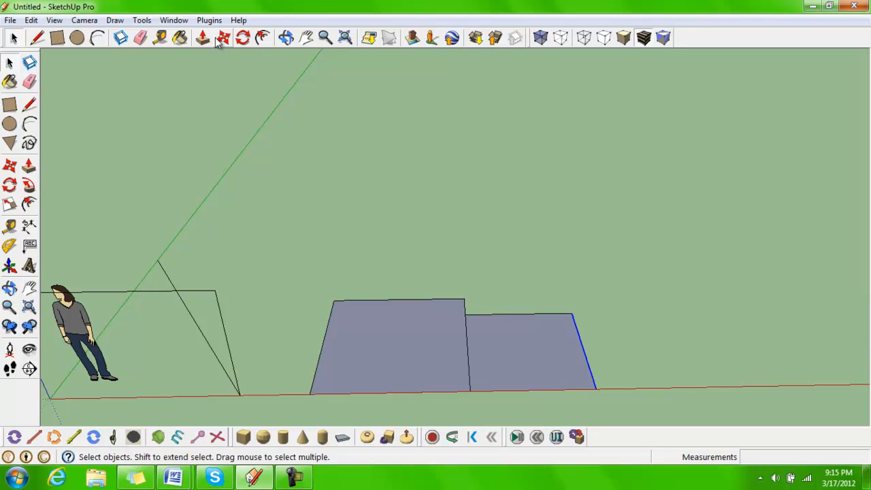
left_click(160, 37)
left_click(573, 313)
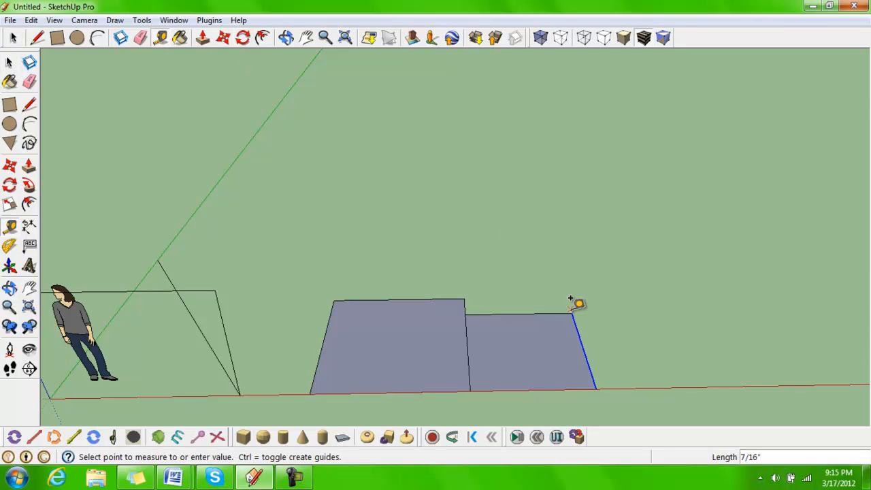
left_click(590, 307)
left_click(573, 302)
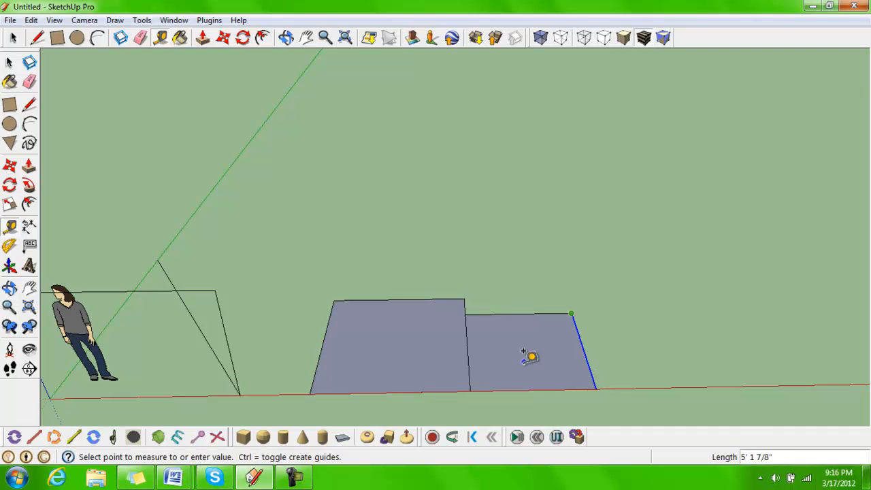
left_click(470, 391)
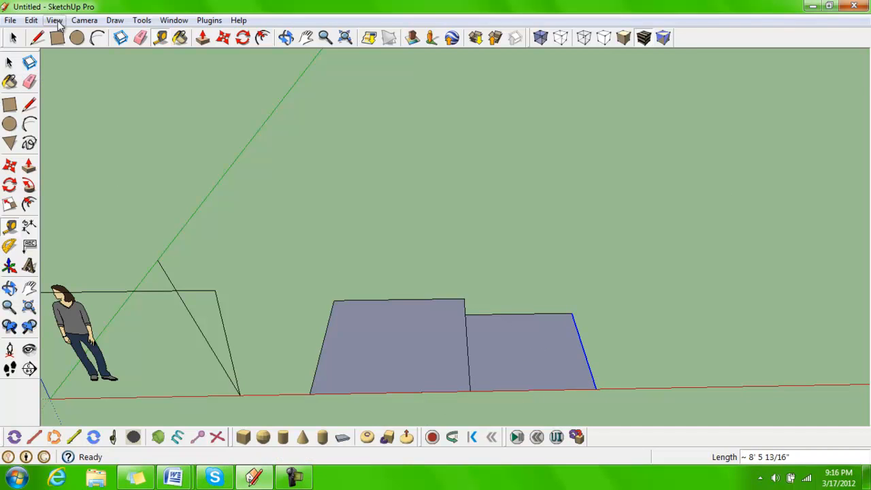
Draw a circle on the ground with a radius of about 20' above the two rectangles
left_click(77, 38)
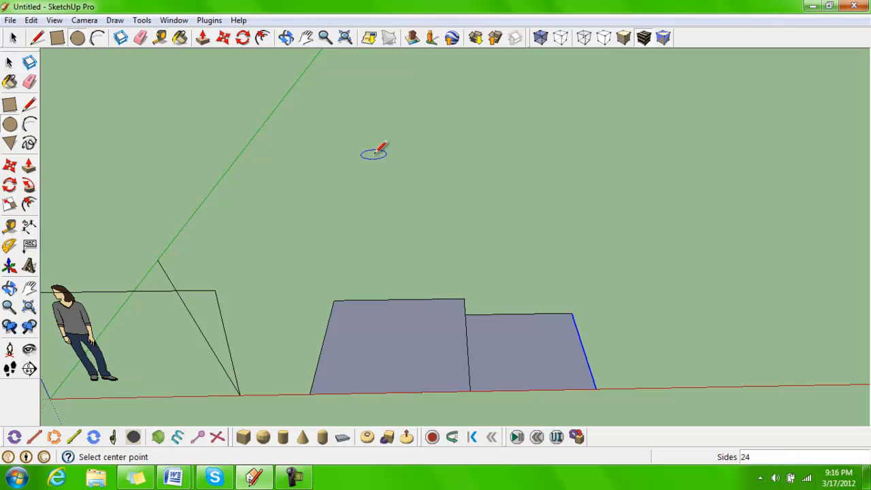
left_click(441, 167)
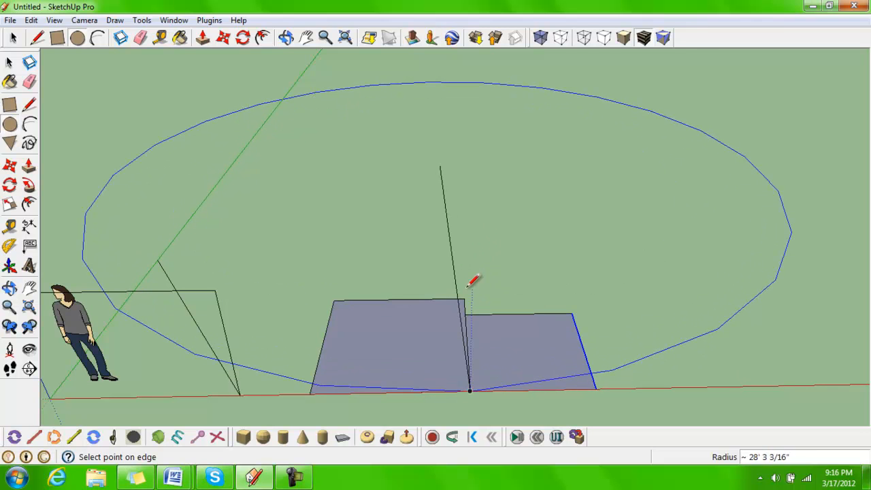
middle_click_drag(486, 275, 508, 163)
middle_click_drag(474, 120, 476, 218)
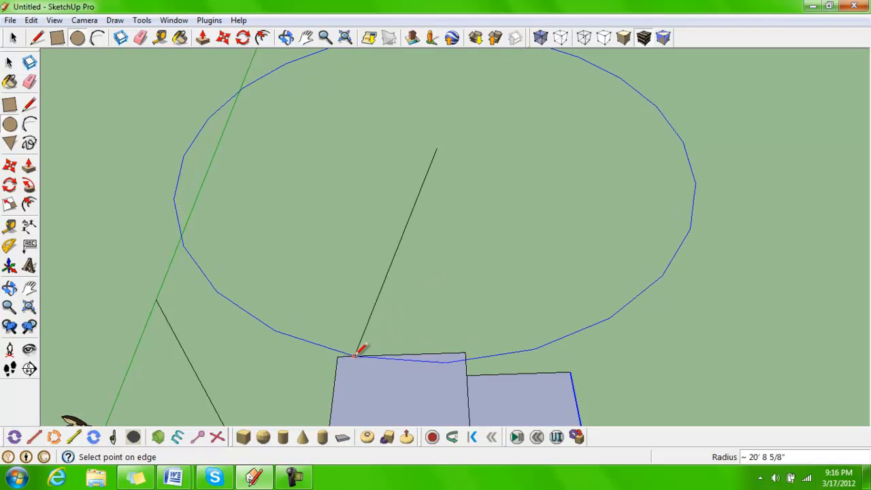
left_click(466, 352)
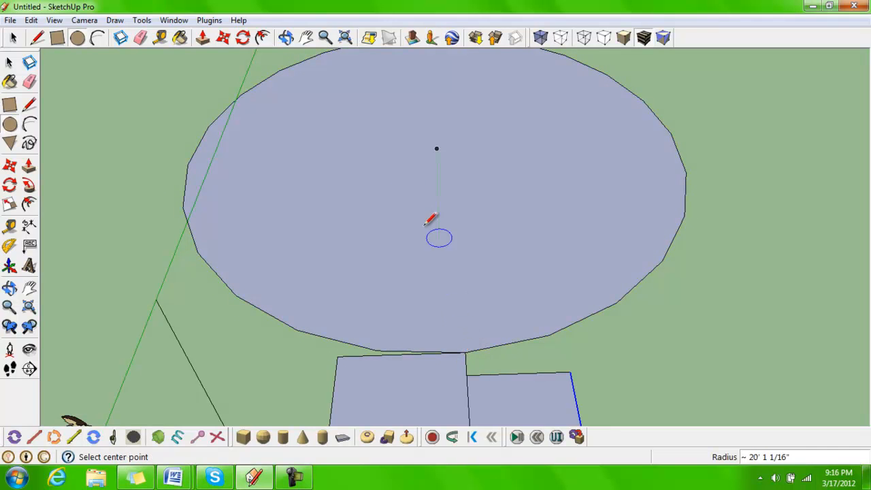
Draw three concentric circles inside the first, with radii of about 19'3", 18'6" and 17'11"
left_click(437, 148)
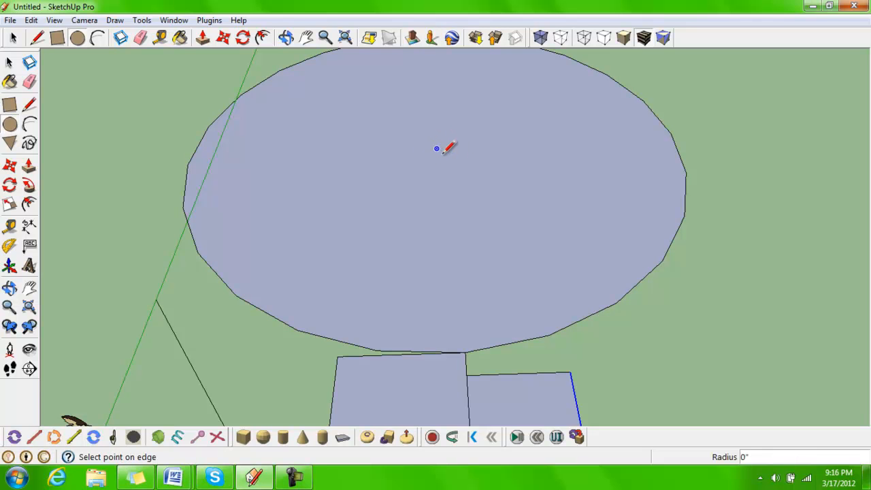
left_click(464, 343)
left_click(436, 149)
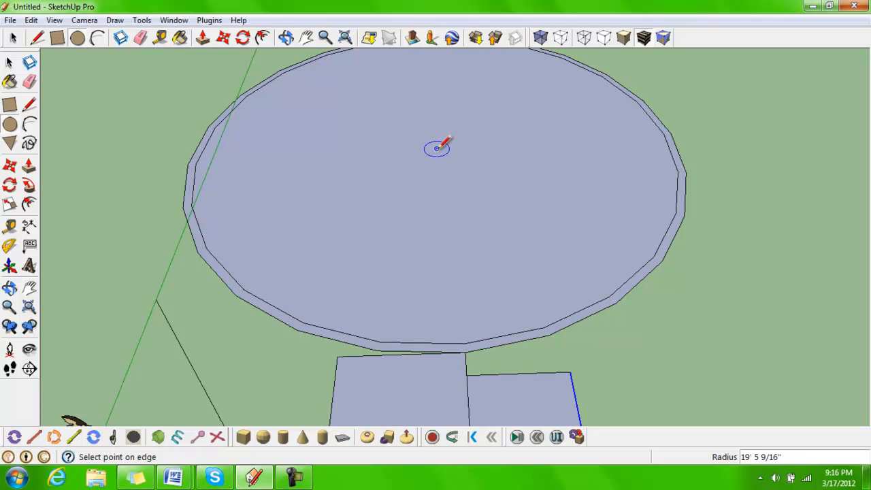
left_click(464, 330)
left_click(436, 149)
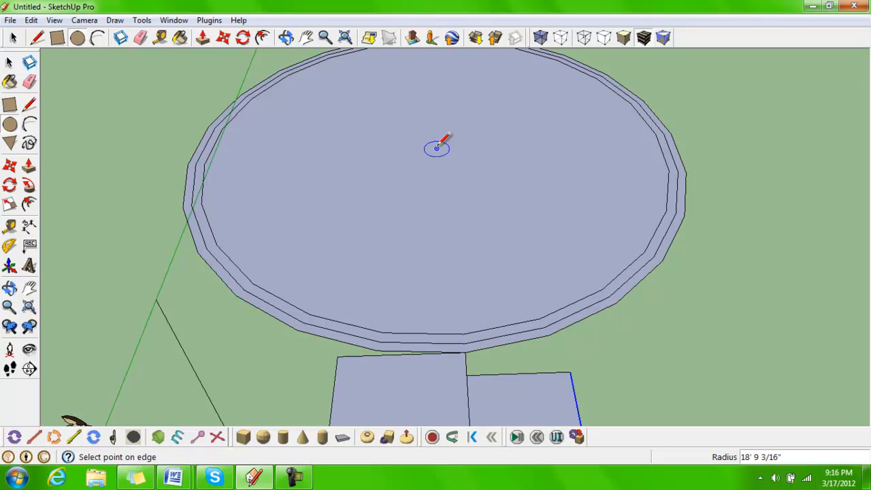
left_click(469, 318)
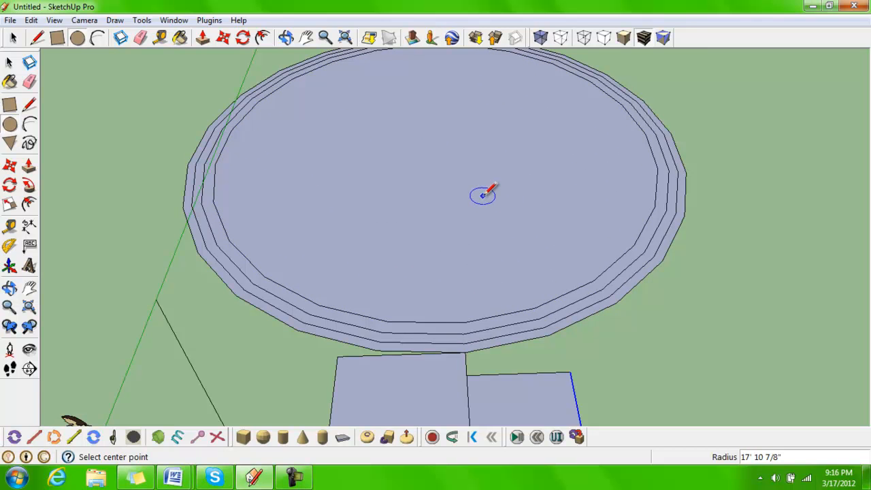
Draw an arc about 14'9" long along the red axis from the second rectangle's corner, with a 5' bulge
scroll(479, 196, "down", 3)
middle_click_drag(477, 197, 331, 232)
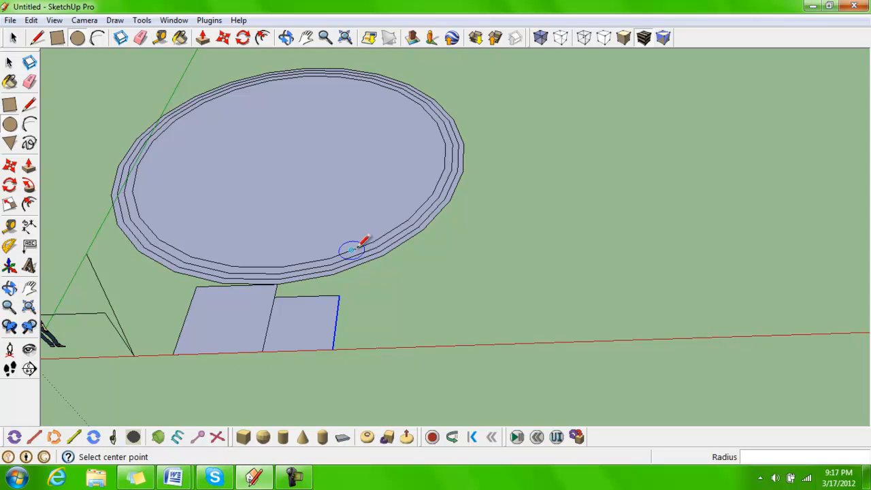
scroll(419, 253, "up", 5)
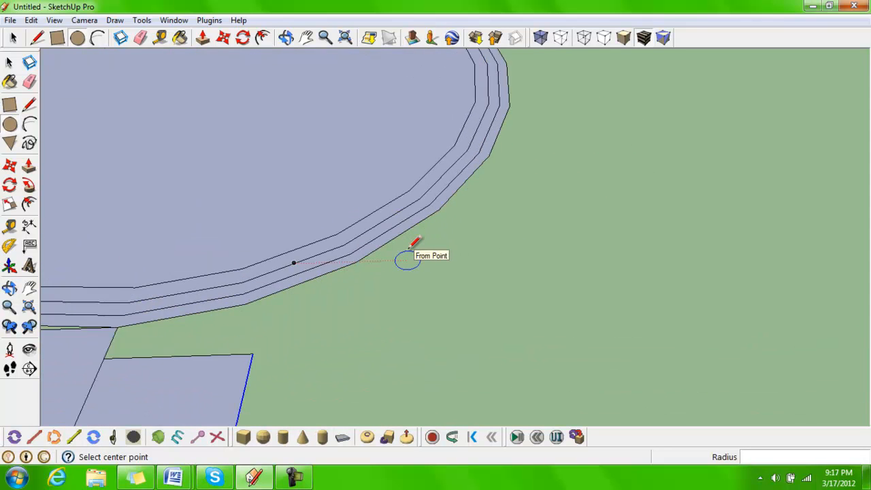
scroll(410, 246, "down", 6)
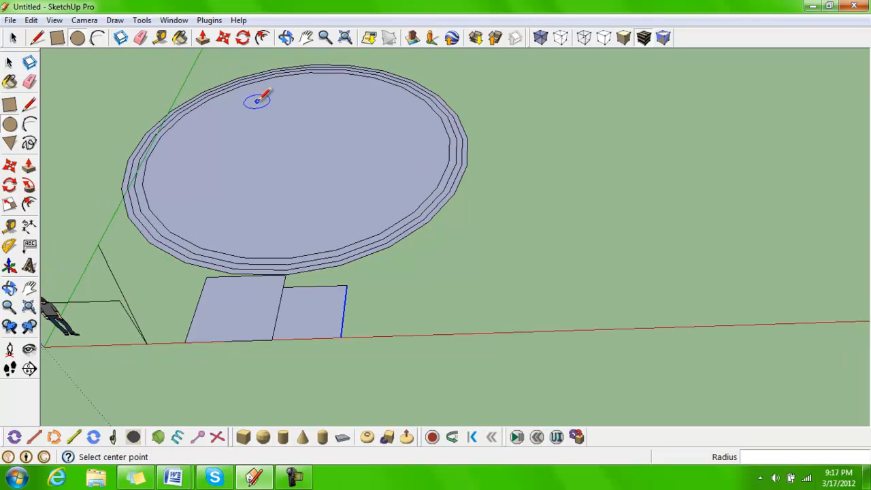
left_click(97, 39)
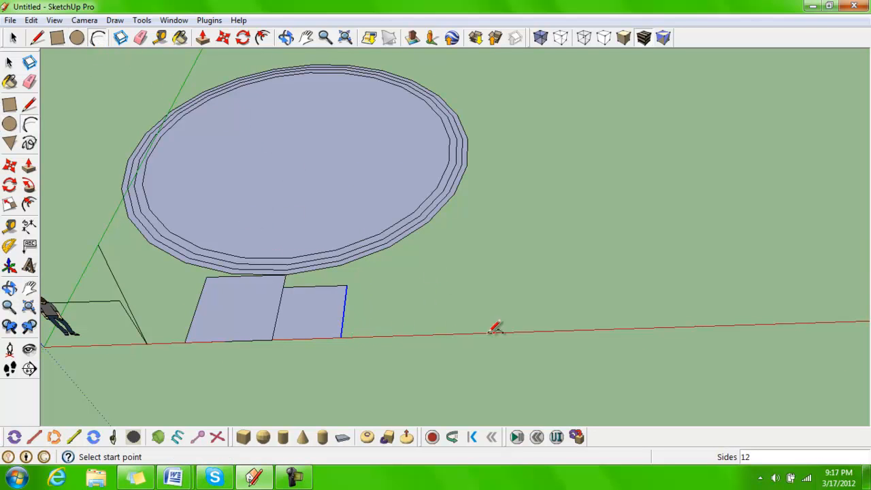
left_click(341, 336)
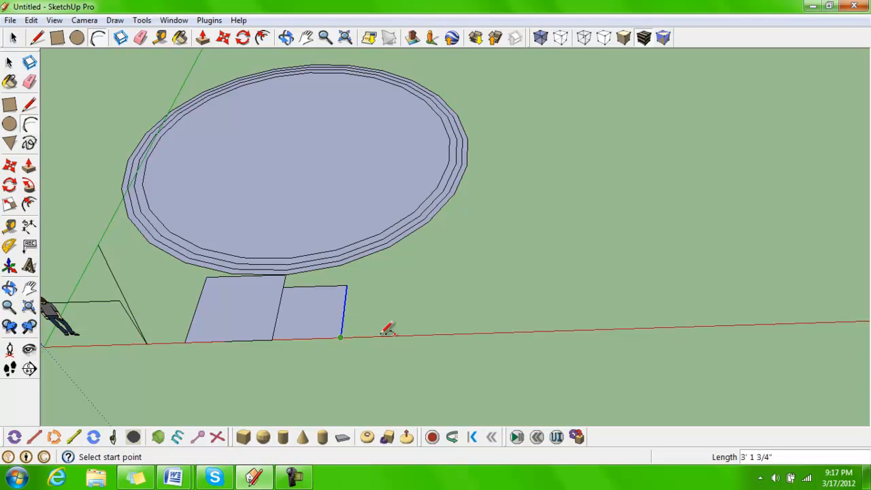
left_click(509, 333)
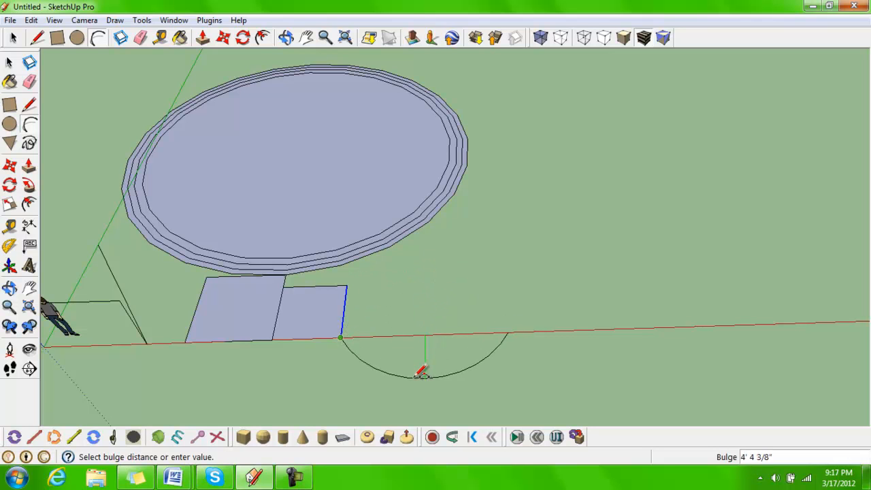
middle_click_drag(414, 345, 412, 170)
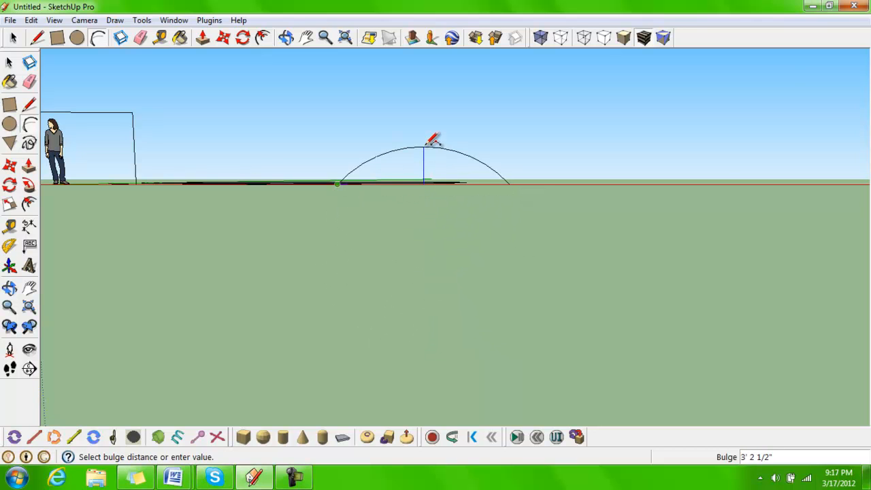
middle_click_drag(439, 109, 424, 225)
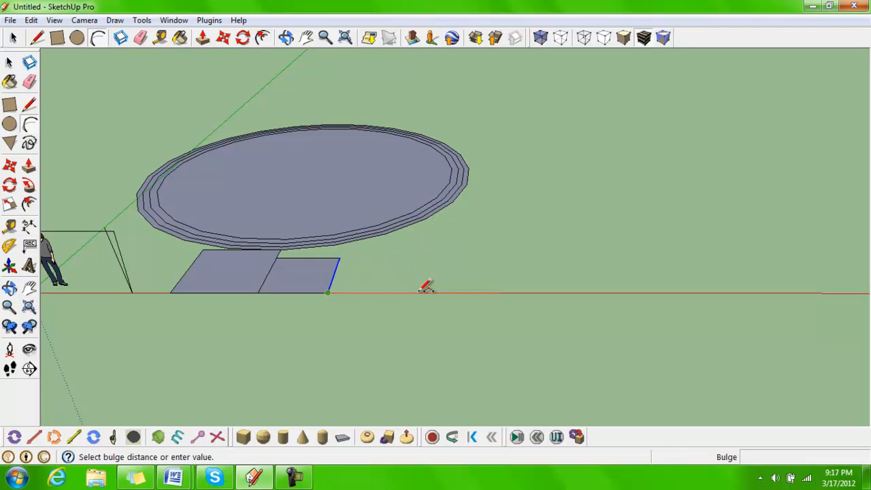
middle_click_drag(424, 239, 427, 334)
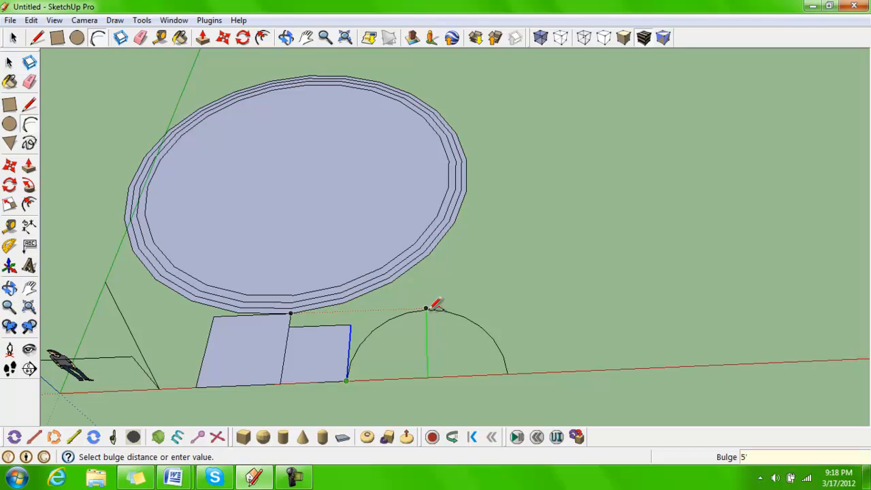
key("Return")
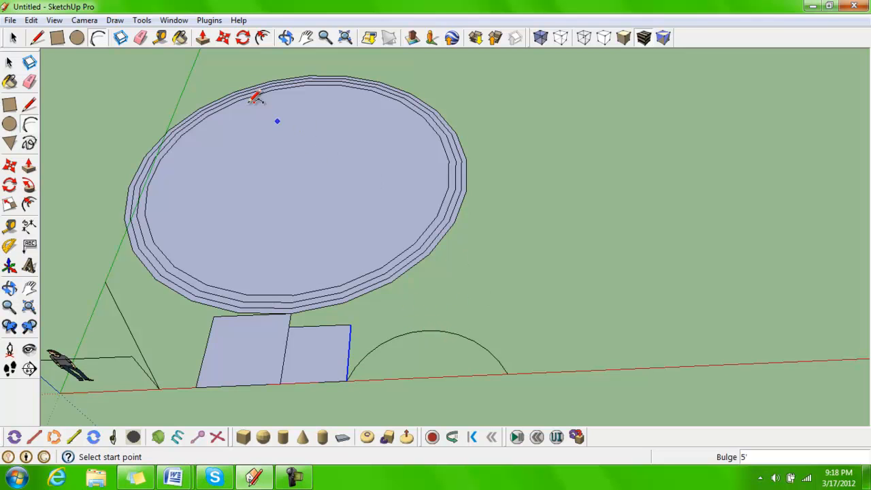
Erase one inner circle, the second rectangle and the triangle's slanted line with the Eraser
left_click(142, 38)
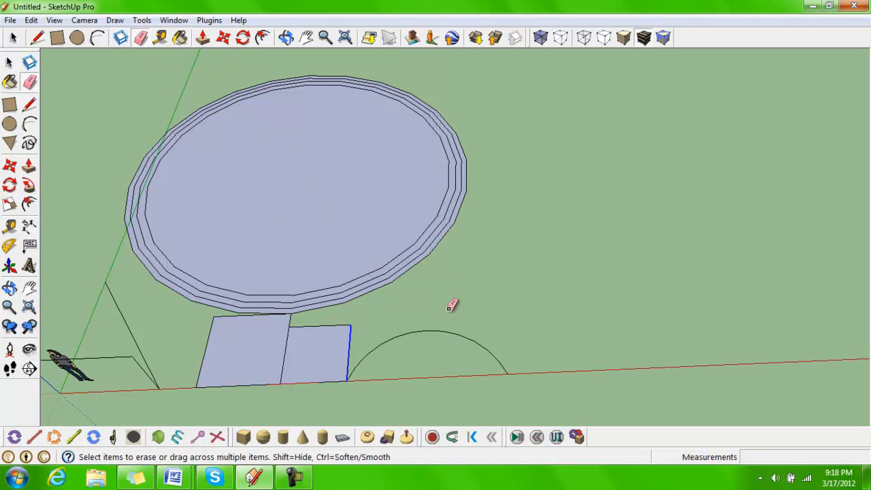
left_click(389, 263)
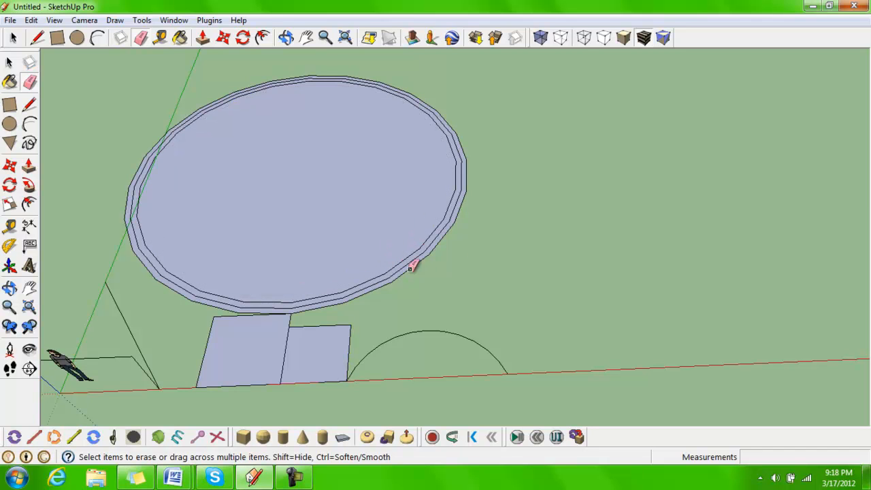
left_click(351, 334)
left_click(345, 324)
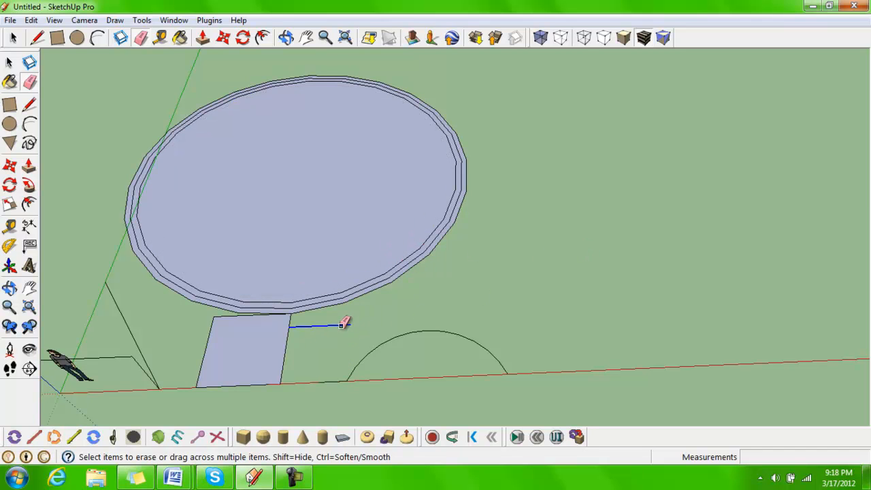
left_click(124, 317)
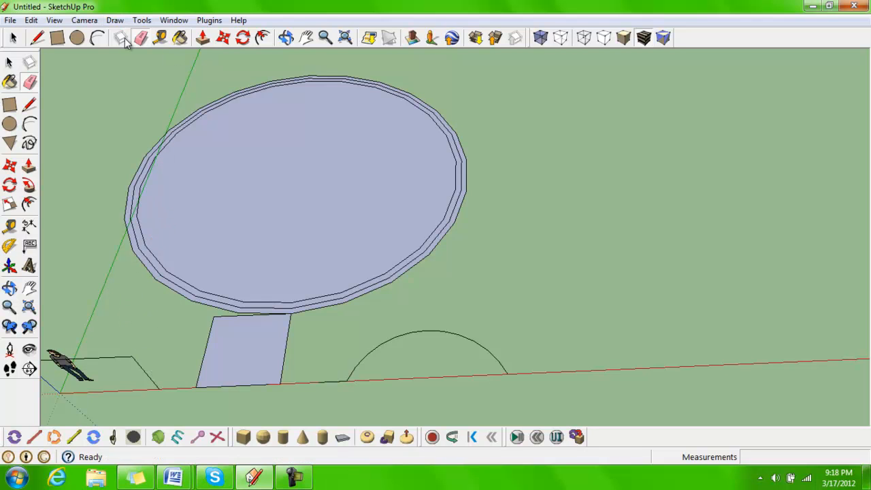
left_click(10, 62)
left_click(244, 148)
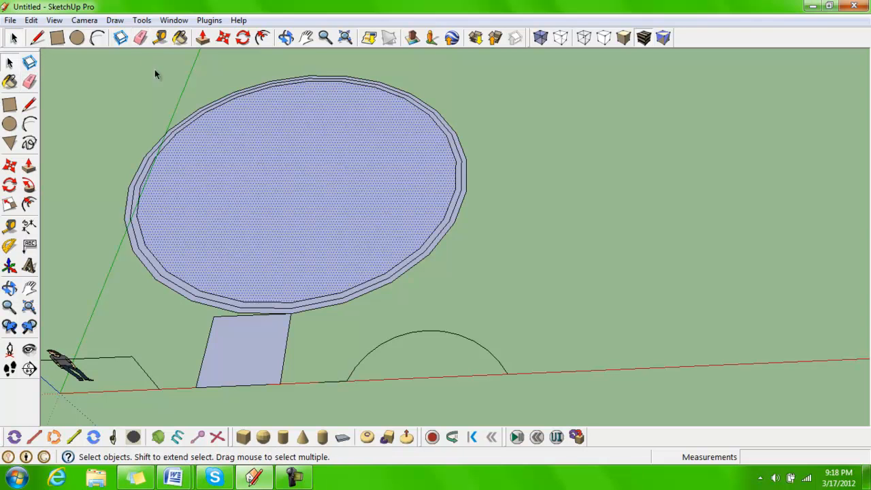
left_click(121, 39)
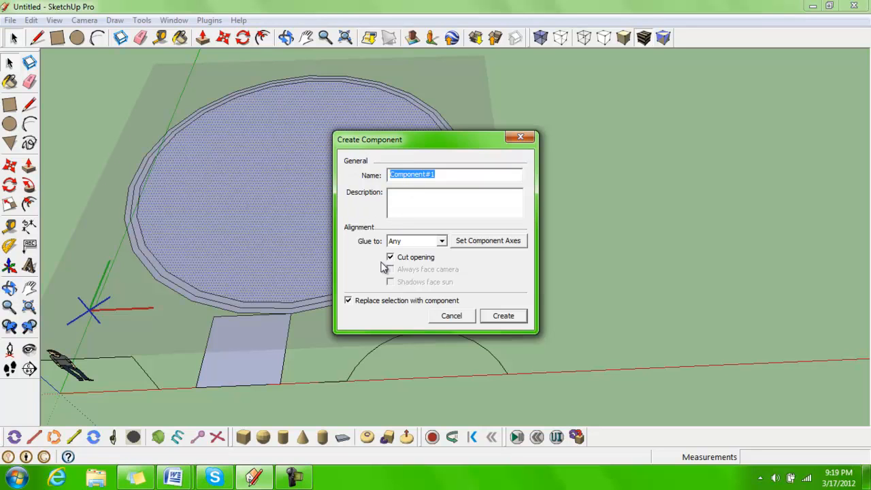
left_click(450, 321)
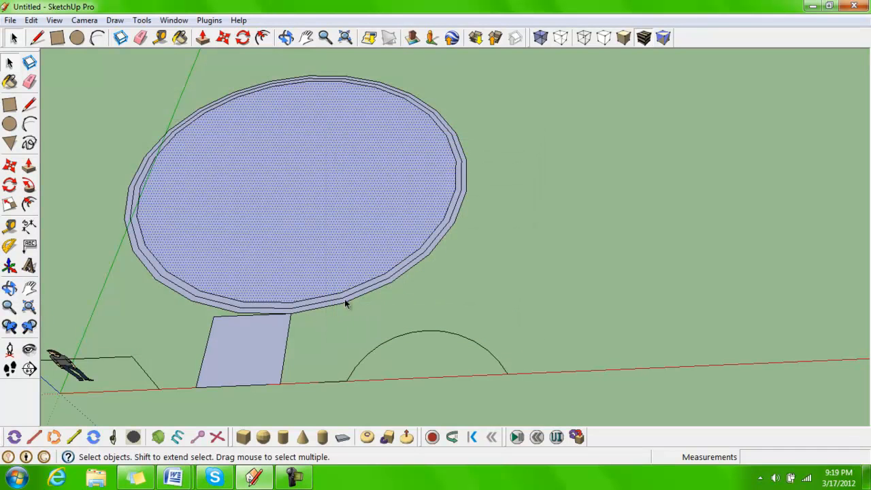
left_click(452, 278)
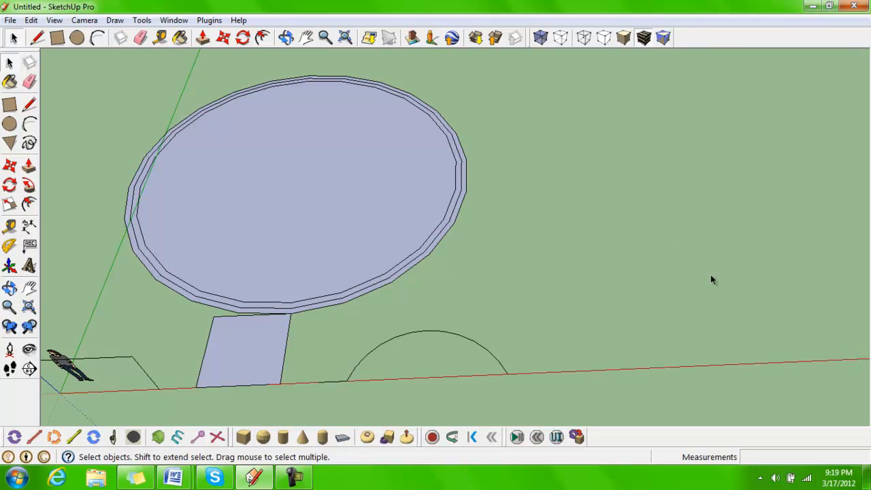
Measure across the circle's width with the Tape Measure, placing guide lines at both edges
left_click(161, 39)
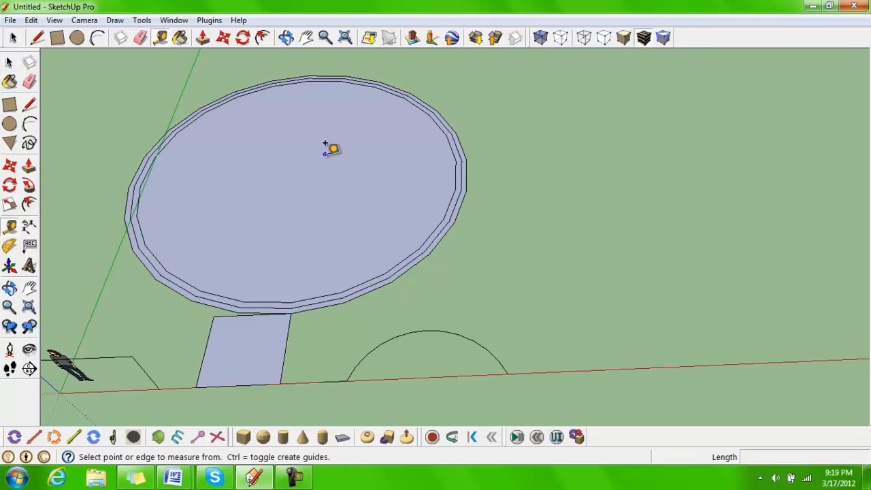
left_click(148, 171)
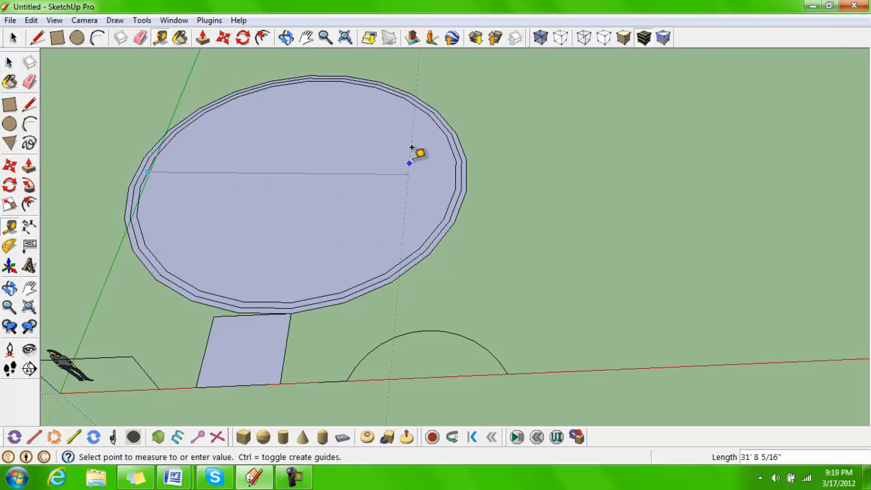
left_click(460, 164)
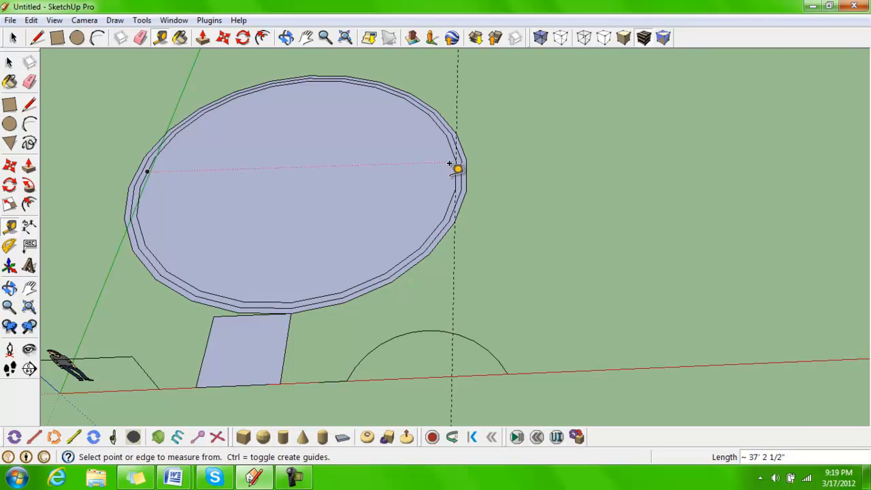
left_click(459, 163)
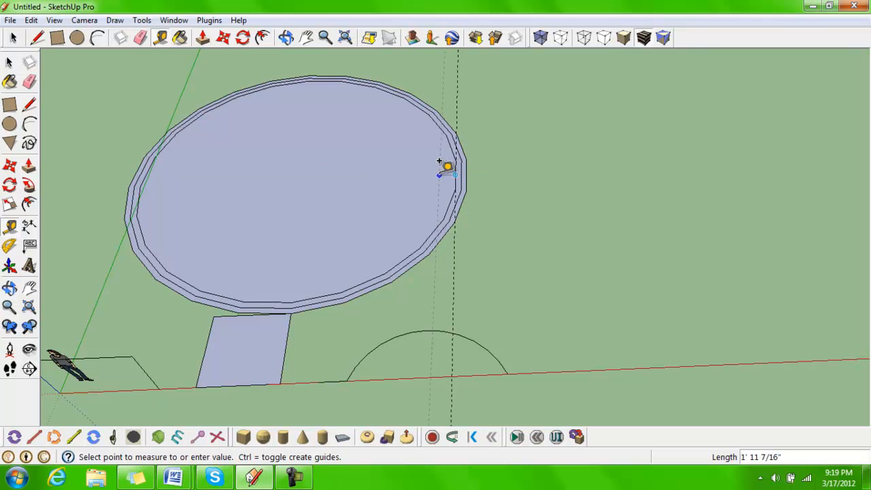
left_click(145, 157)
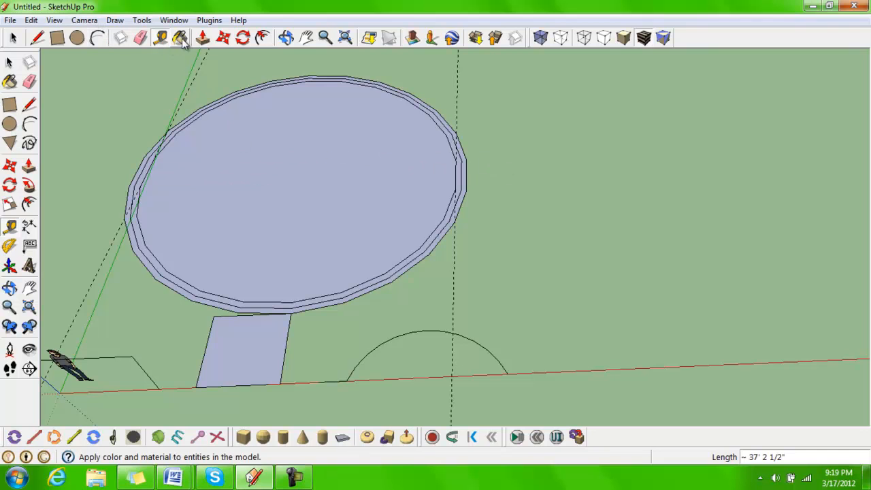
Paint the inner circle's face with the Asphalt_Stamped_Brick material from the Asphalt and Concrete library
left_click(181, 39)
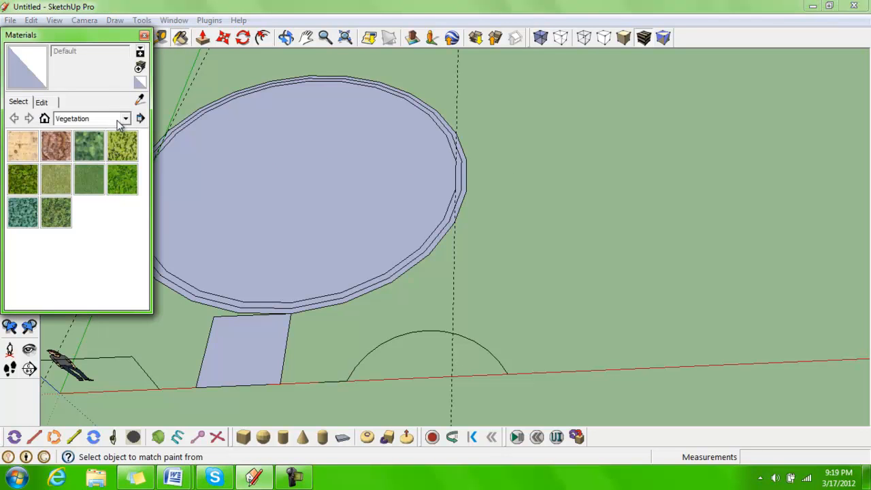
left_click(126, 119)
scroll(142, 137, "up", 2)
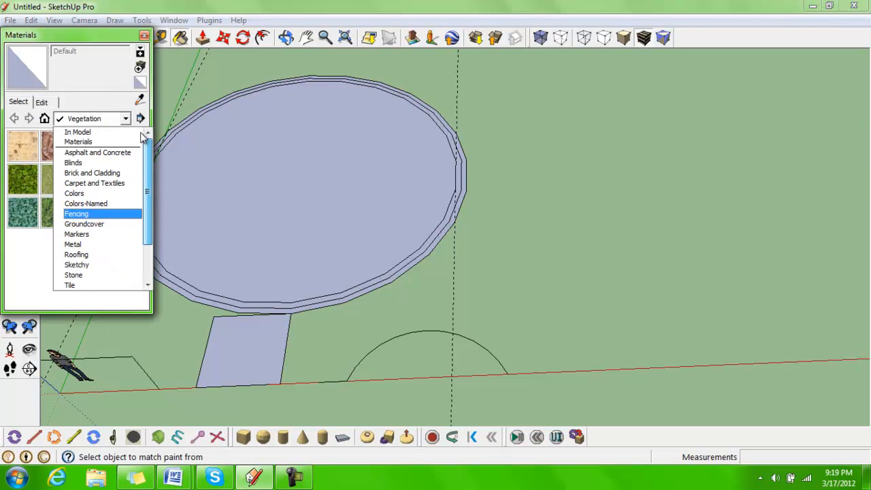
left_click(97, 153)
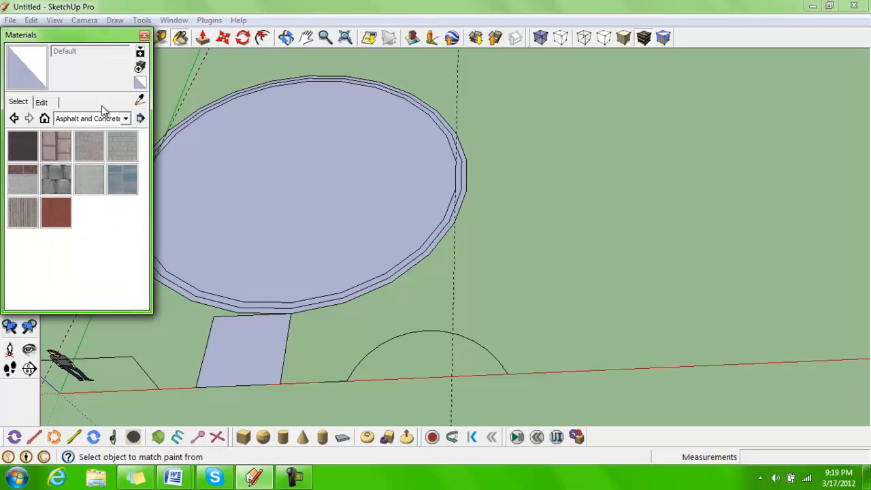
left_click(60, 141)
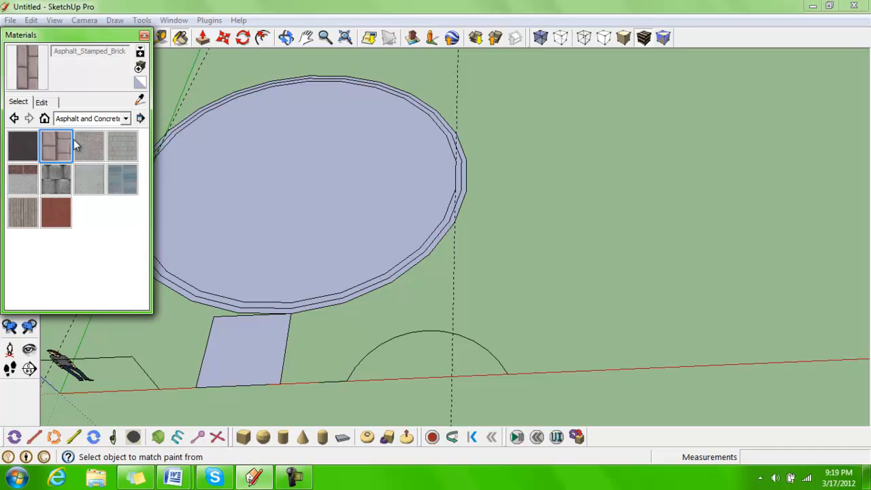
left_click(281, 209)
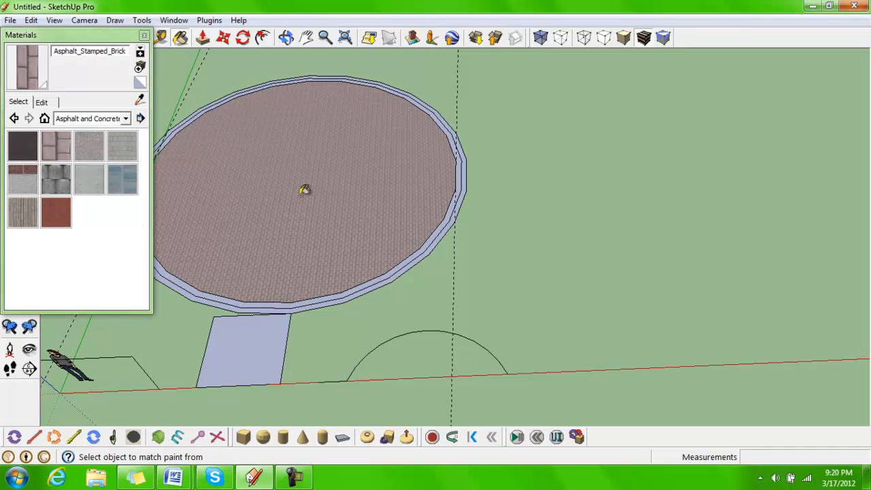
Examine the brick texture up close and browse the material library categories before closing the Materials window
scroll(330, 221, "up", 3)
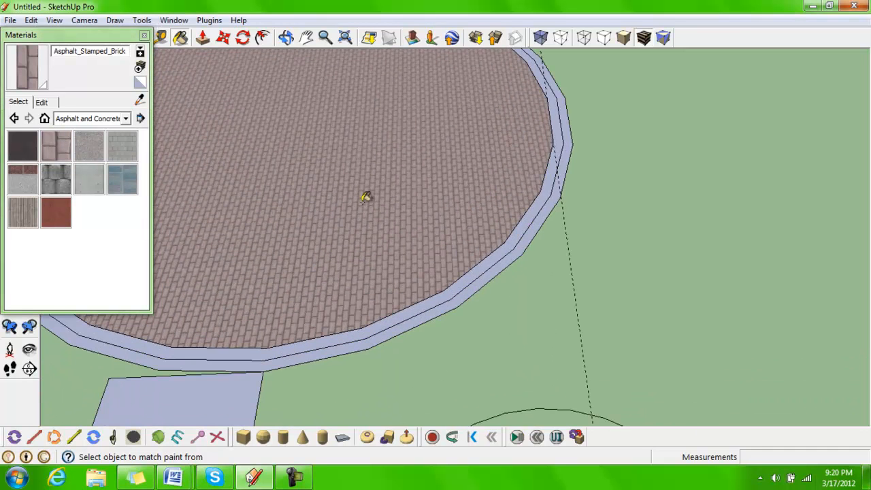
scroll(347, 217, "up", 2)
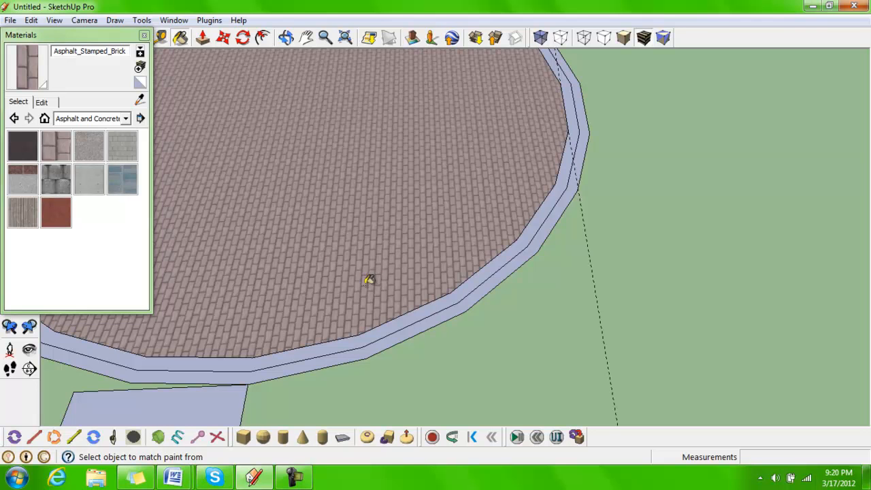
scroll(385, 265, "up", 1)
scroll(385, 265, "up", 1)
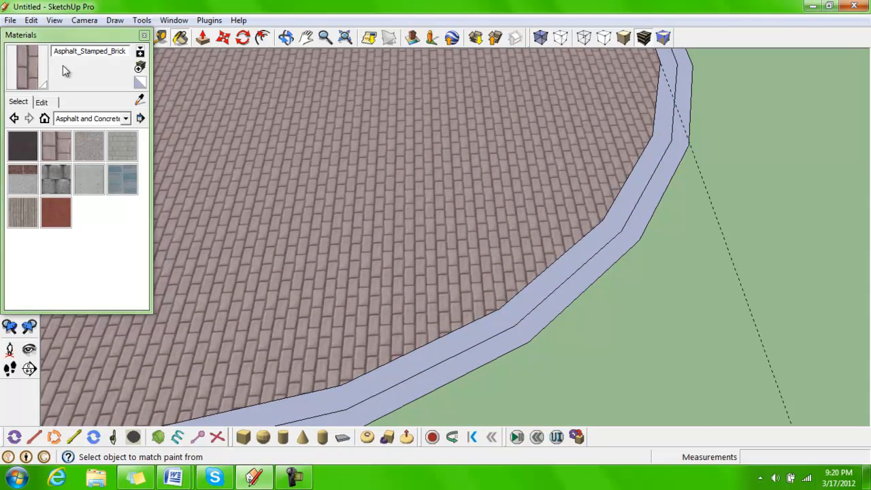
left_click(125, 118)
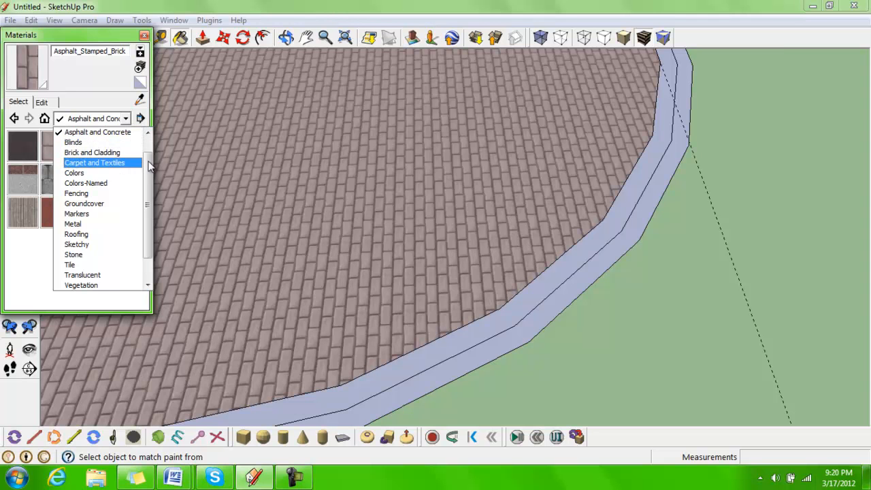
left_click_drag(148, 162, 147, 146)
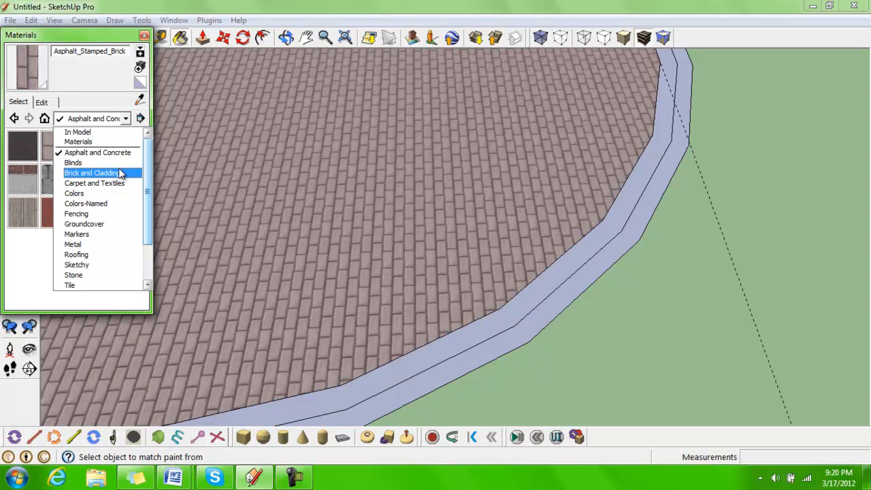
left_click_drag(147, 153, 149, 174)
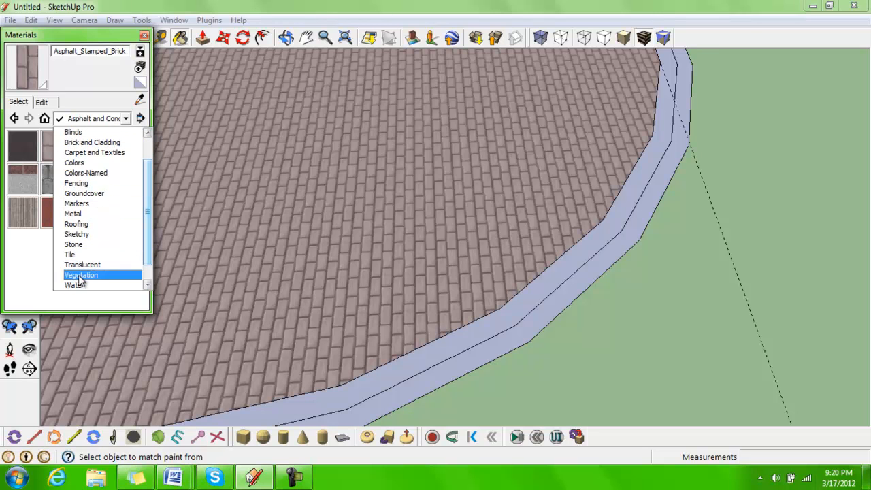
left_click_drag(150, 222, 149, 81)
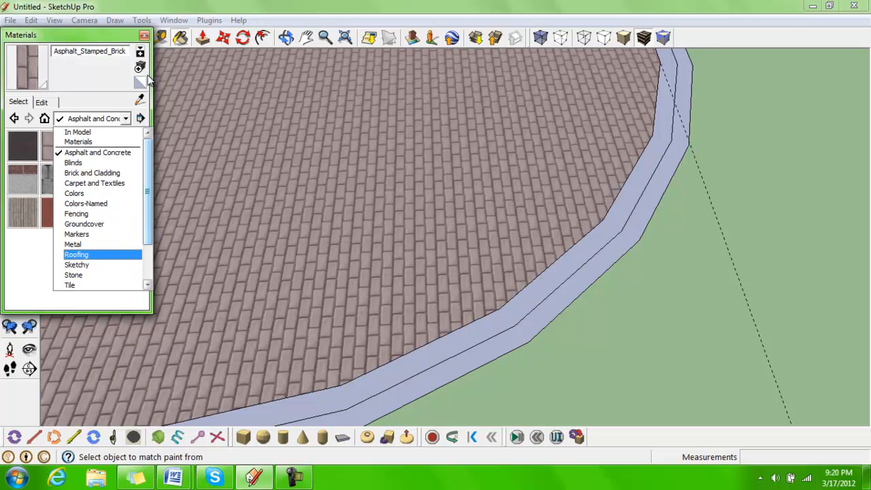
left_click(142, 39)
left_click(144, 36)
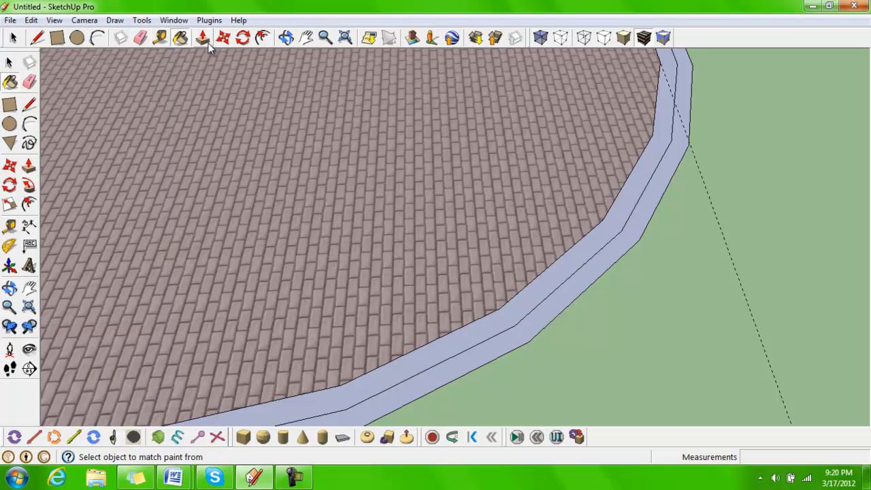
Pull the brick circle face up about 4' with Push/Pull
scroll(368, 211, "down", 3)
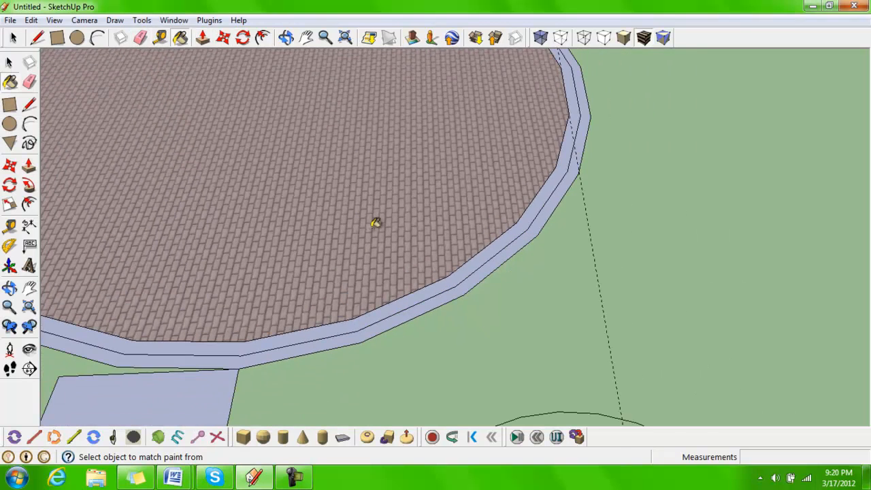
mouse_move(226, 181)
middle_mouse_down()
mouse_move(230, 195)
mouse_move(215, 188)
mouse_move(355, 201)
middle_mouse_up()
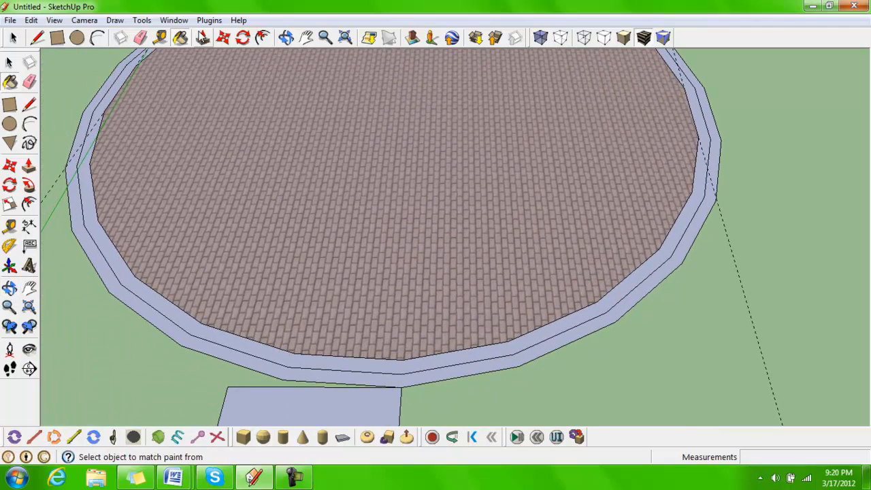
left_click(203, 38)
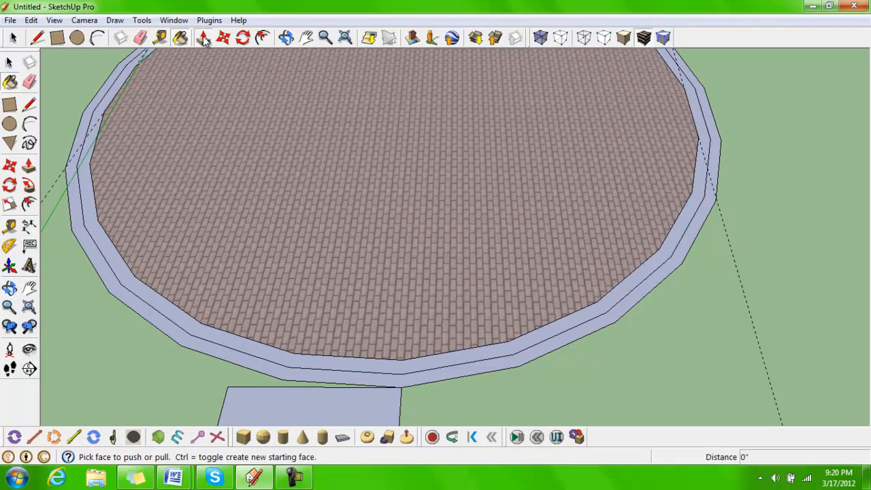
left_click(378, 261)
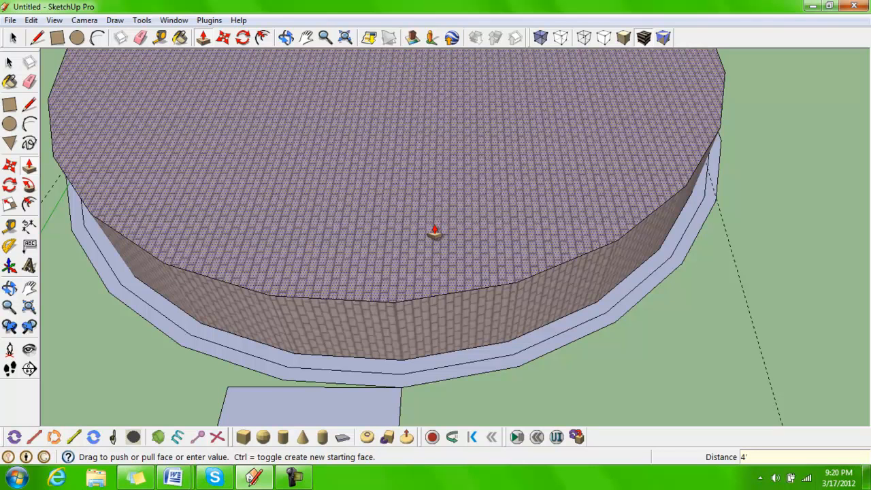
key("Return")
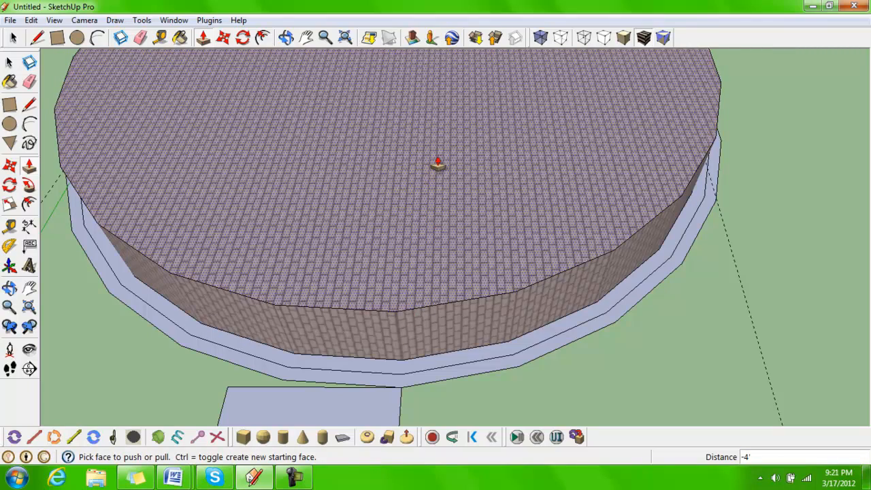
Push the brick face down 8' with Push/Pull
left_click(435, 167)
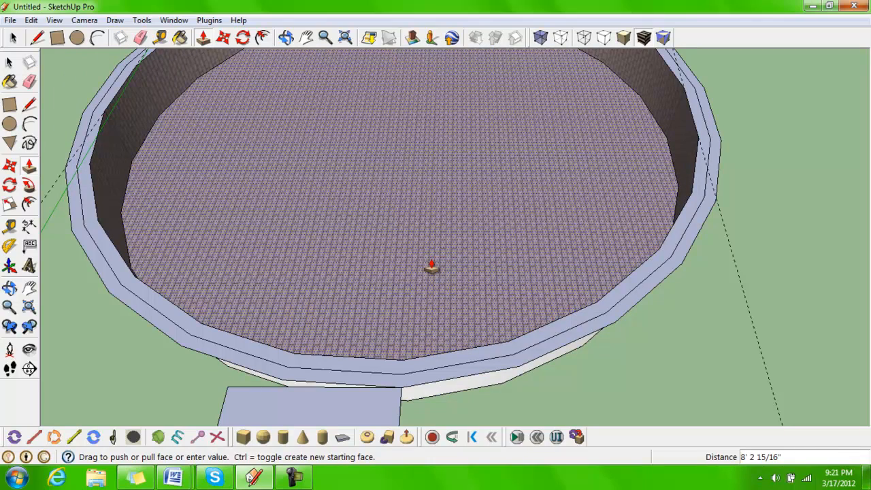
type("8")
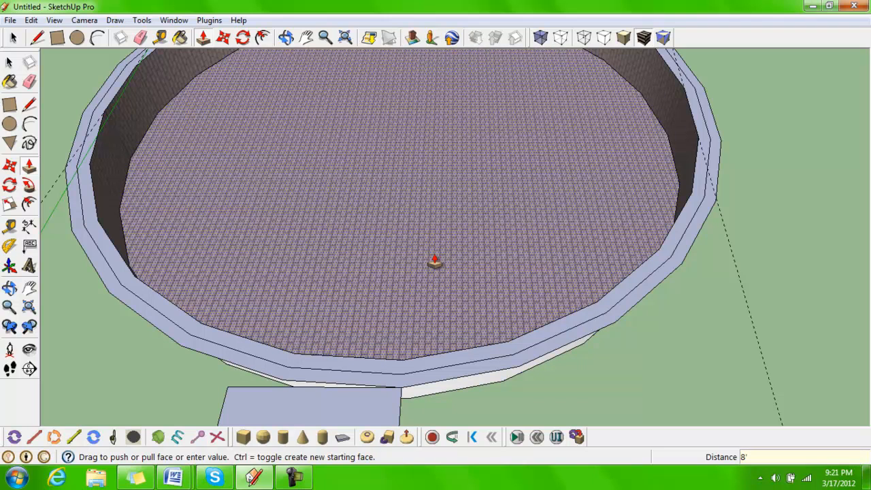
key("Return")
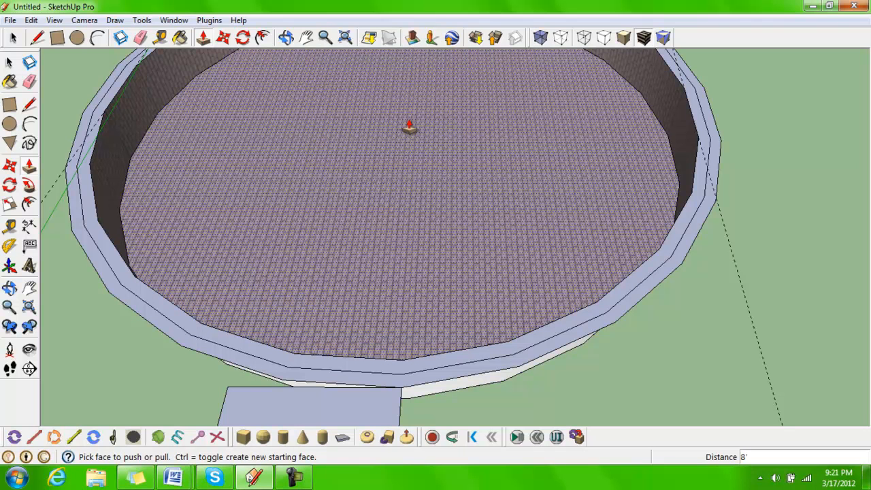
Move the brick floor face down about 15'5" with the Move tool
left_click(225, 40)
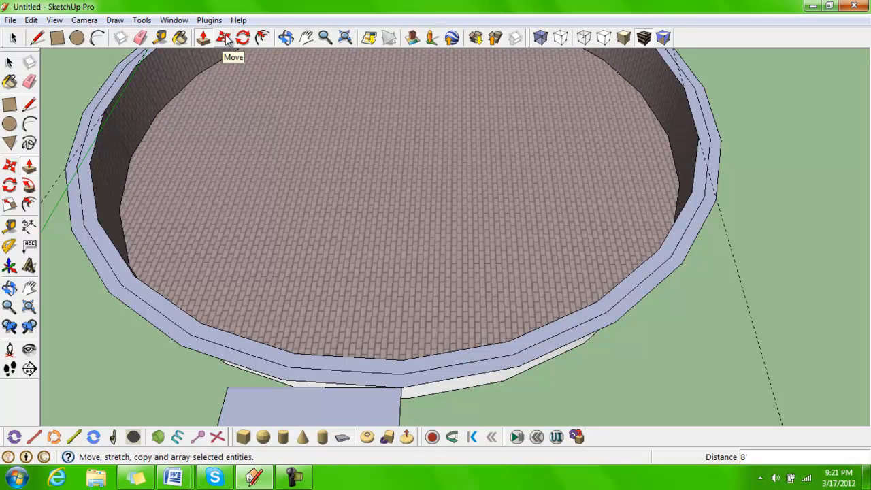
scroll(404, 177, "down", 3)
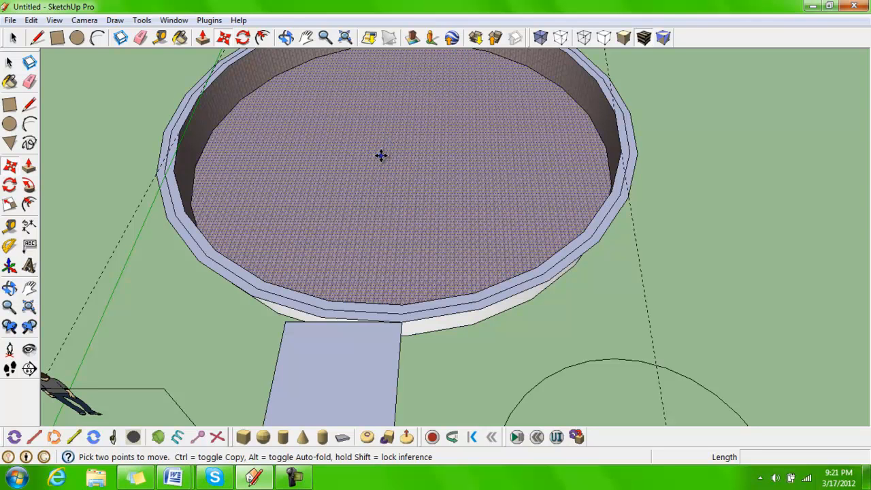
left_click(380, 156)
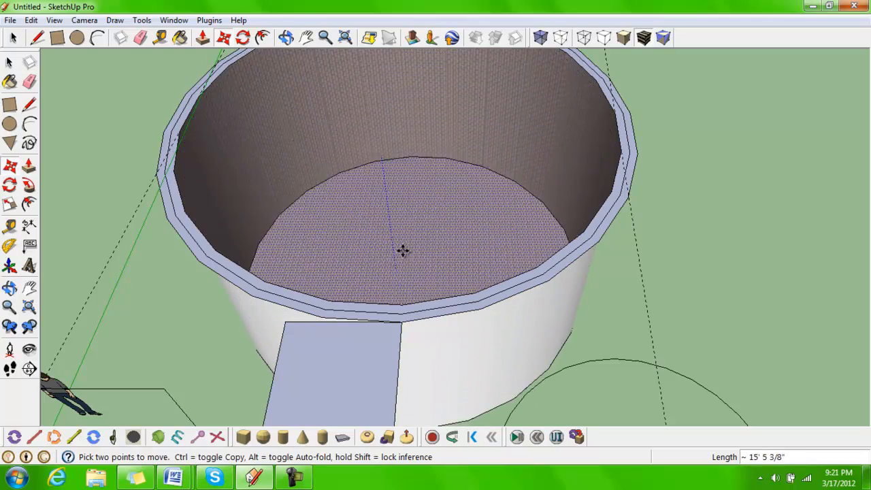
left_click(433, 169)
Nudge the arc about 4" with the Move tool
middle_click_drag(567, 383, 418, 220)
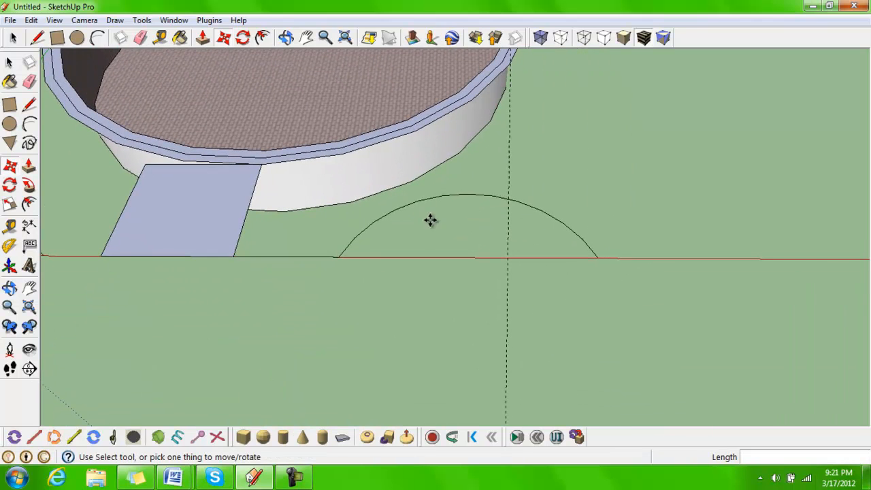
left_click(468, 195)
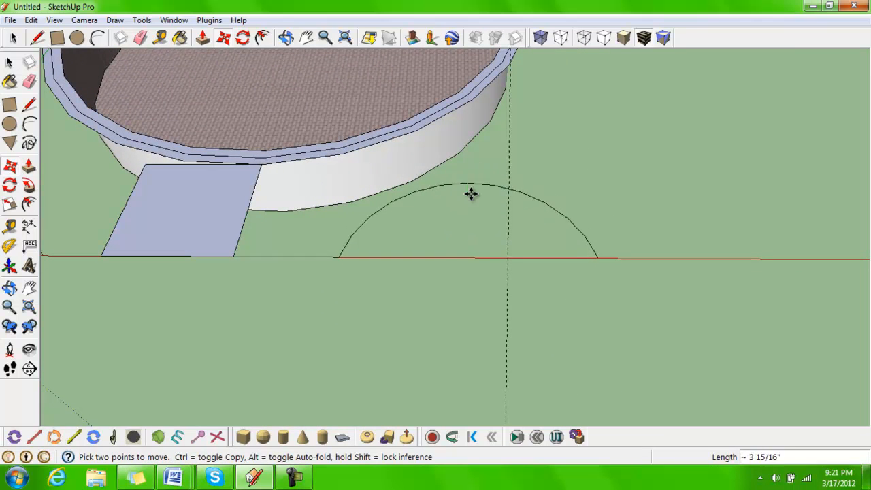
left_click(470, 192)
Select the rectangle in front of the circle together with its edges
middle_click_drag(253, 193, 592, 234)
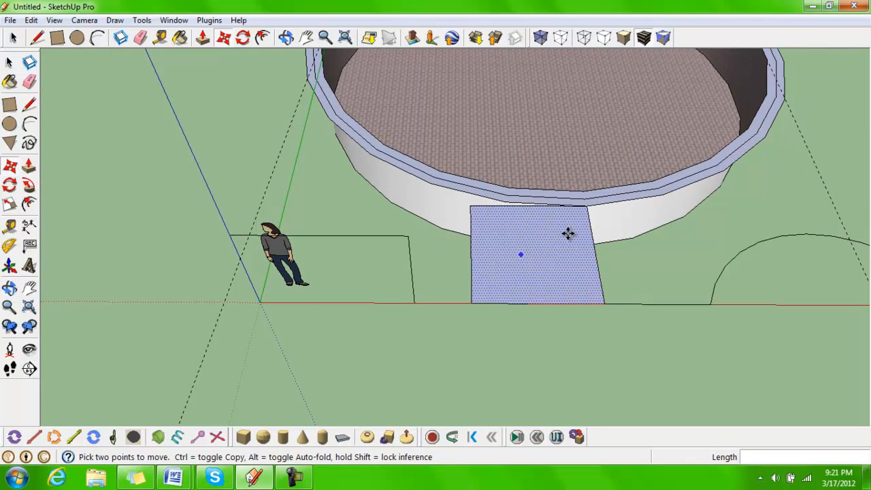
left_click(13, 38)
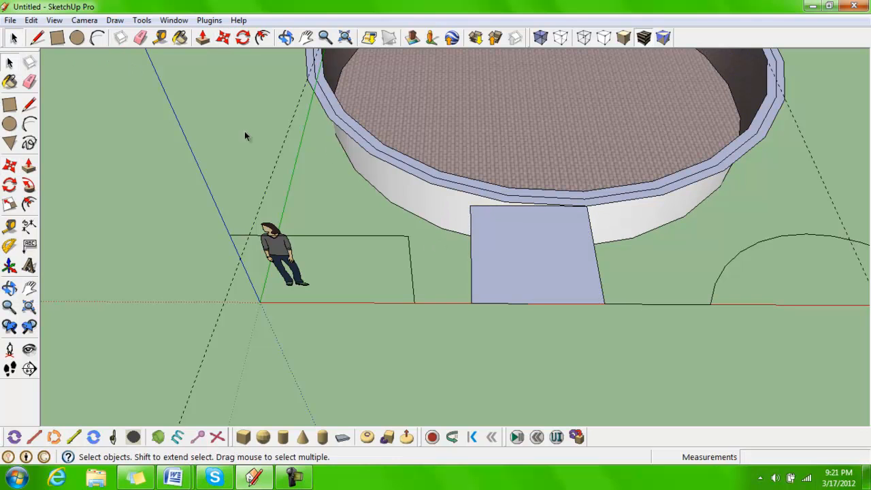
left_click(532, 242)
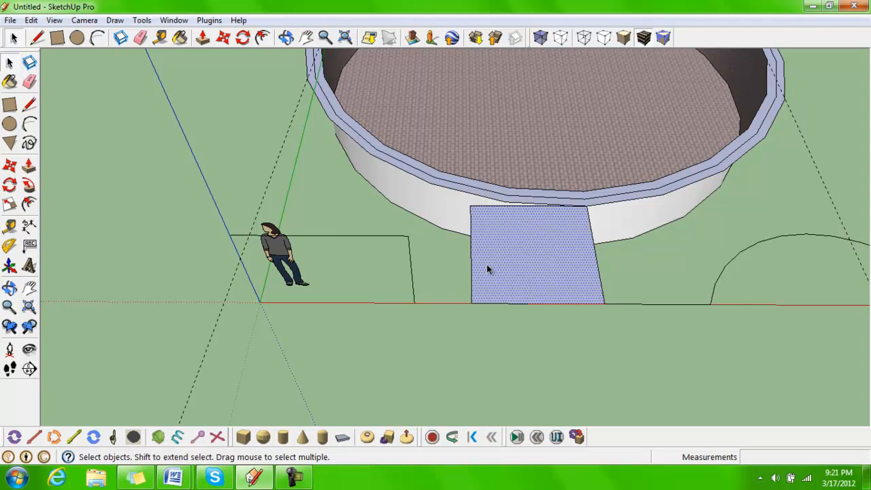
left_click(471, 266, "shift")
left_click(598, 303, "shift")
left_click(597, 294, "shift")
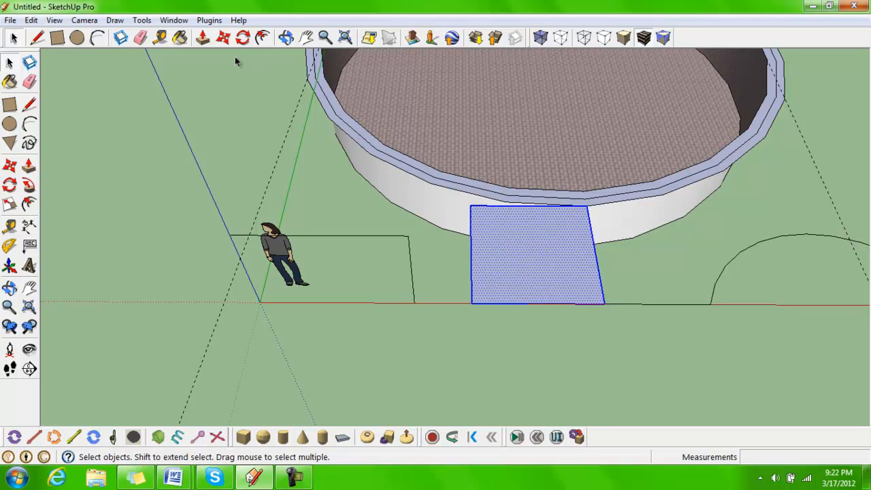
Move the selected rectangle about 5'10" forward, away from the circle, from its corner endpoint
left_click(223, 38)
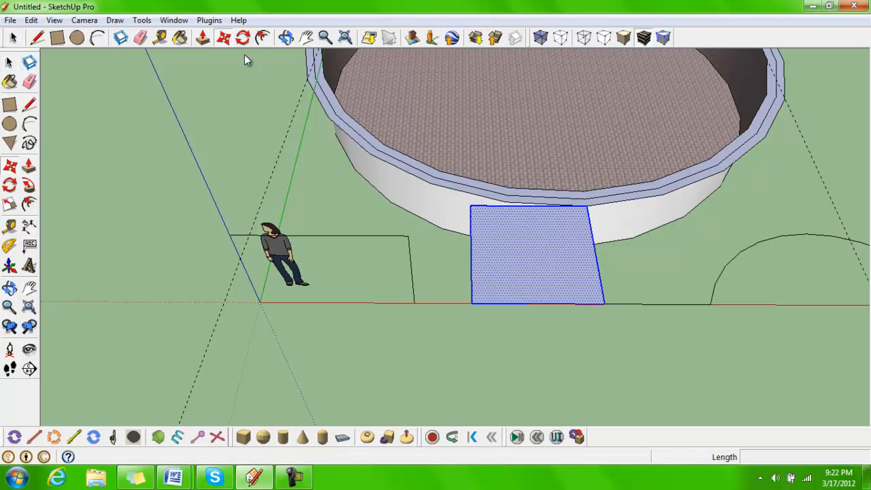
left_click(473, 304)
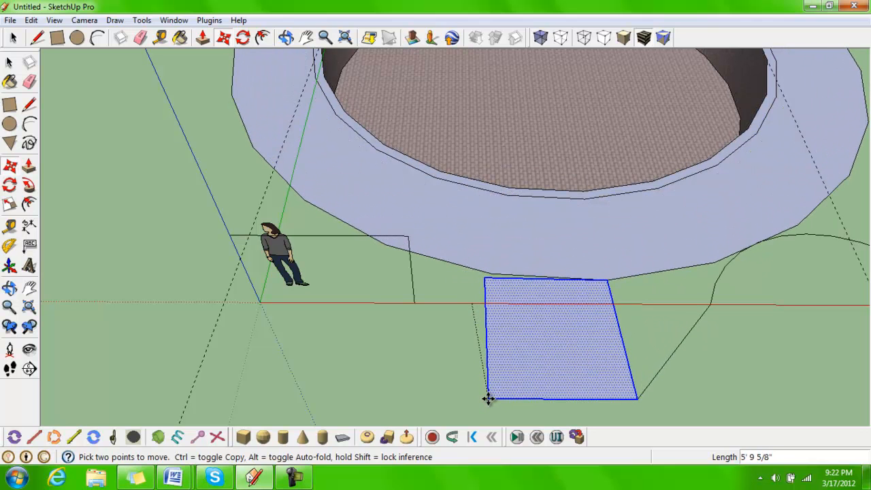
left_click(488, 398)
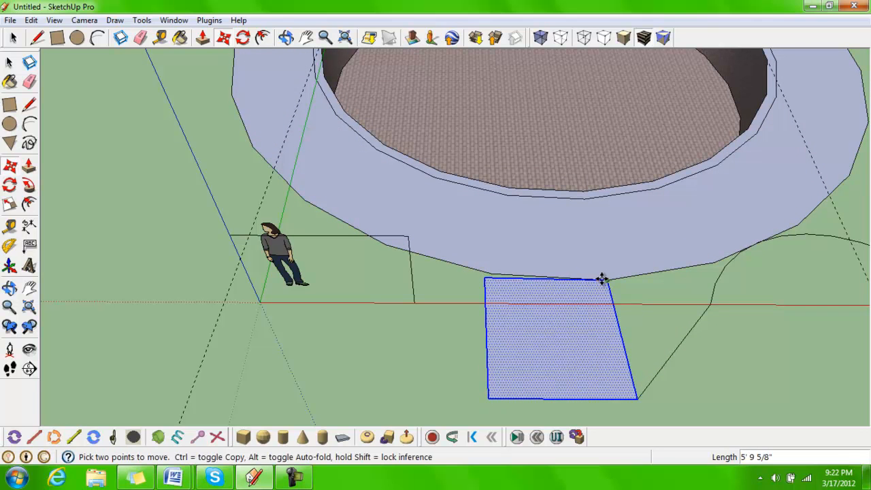
scroll(603, 280, "up", 5)
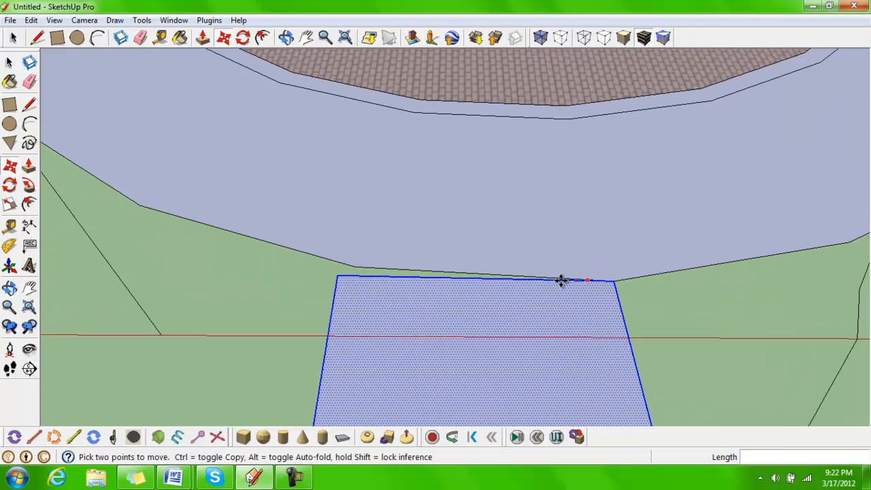
scroll(603, 280, "down", 5)
middle_click_drag(574, 305, 545, 215, "shift")
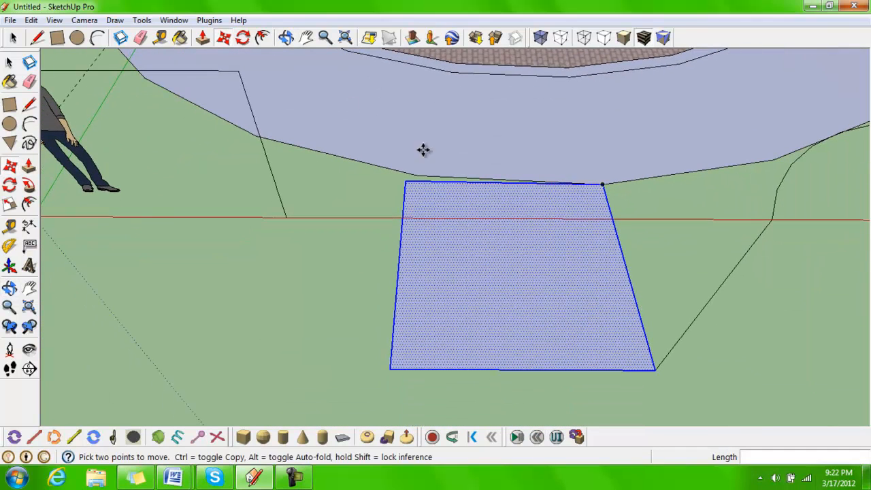
Erase the face and the stray edges between the rectangle and the circle with the Eraser
left_click(140, 38)
left_click(342, 155)
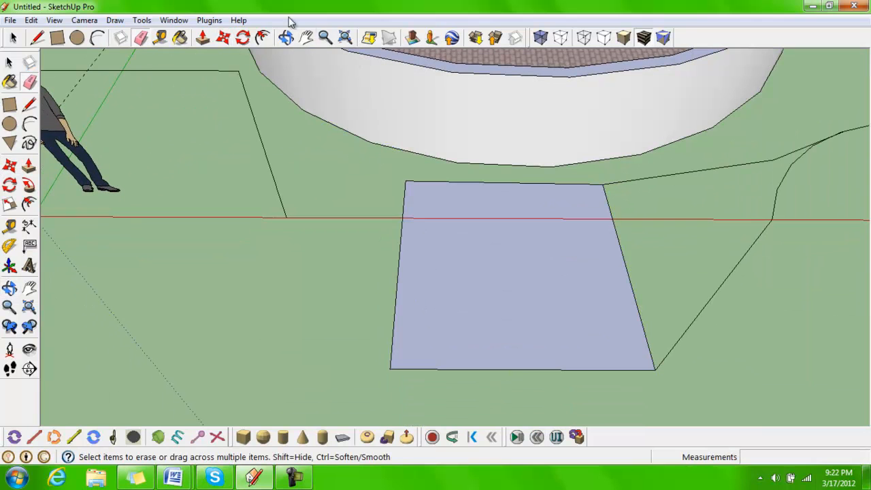
left_click_drag(737, 174, 738, 224)
mouse_move(740, 239)
left_mouse_down()
mouse_move(756, 305)
mouse_move(777, 287)
left_mouse_up()
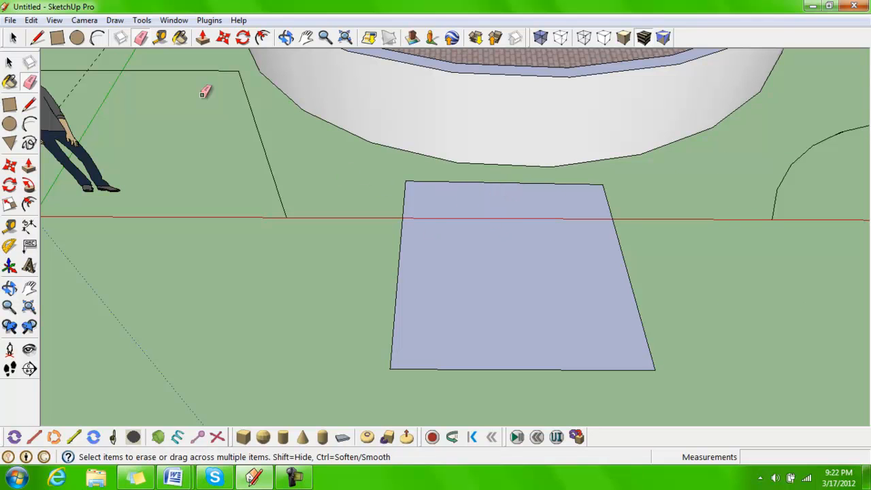
Rotate the rectangle about 190° around its center with the Rotate tool
left_click(243, 38)
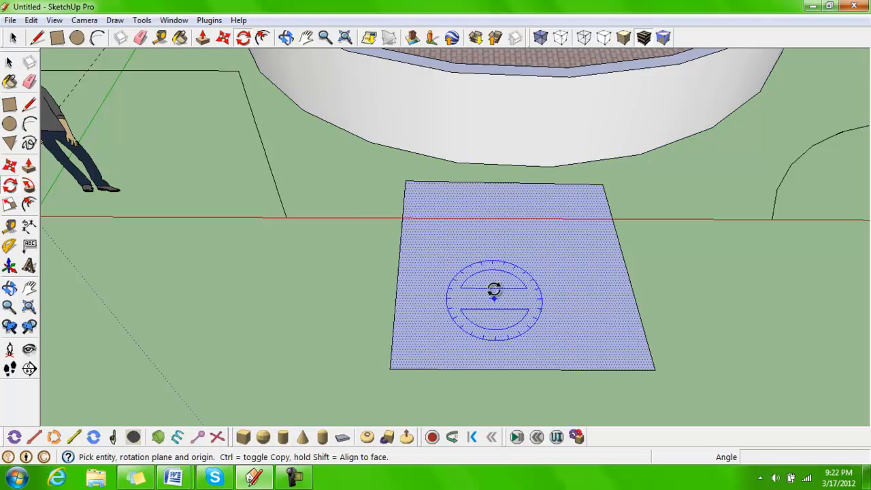
left_click(505, 276)
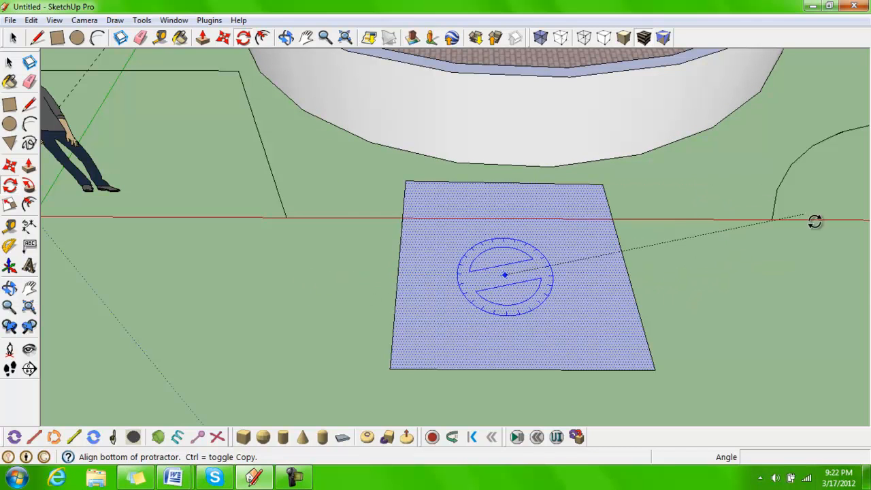
left_click(718, 280)
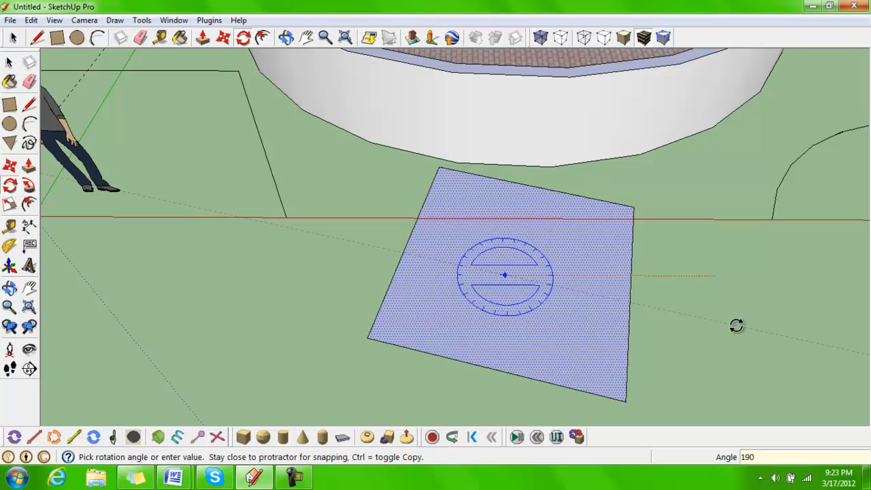
key("Escape")
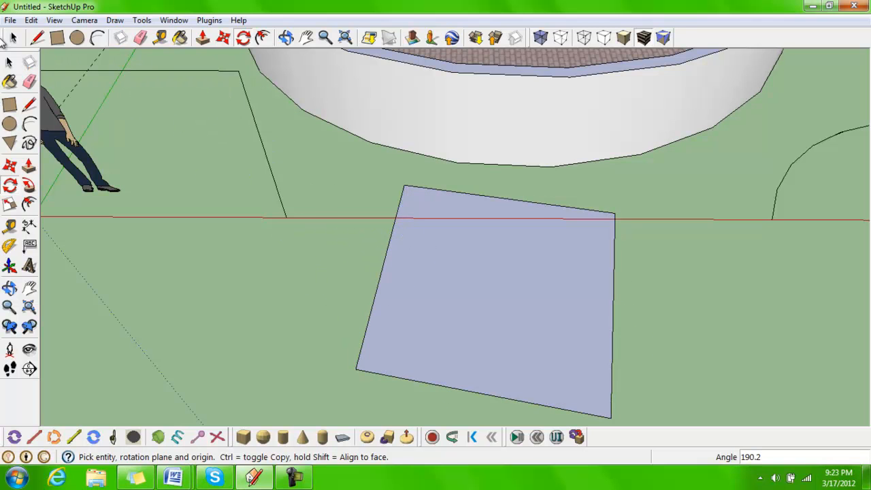
left_click(14, 39)
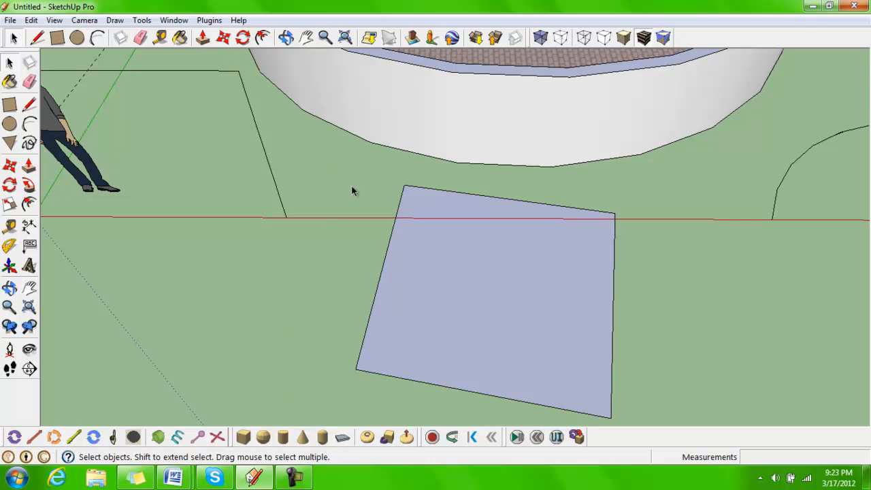
Offset the rectangle's edges inward about 6 1/2" with the Offset tool
left_click(263, 38)
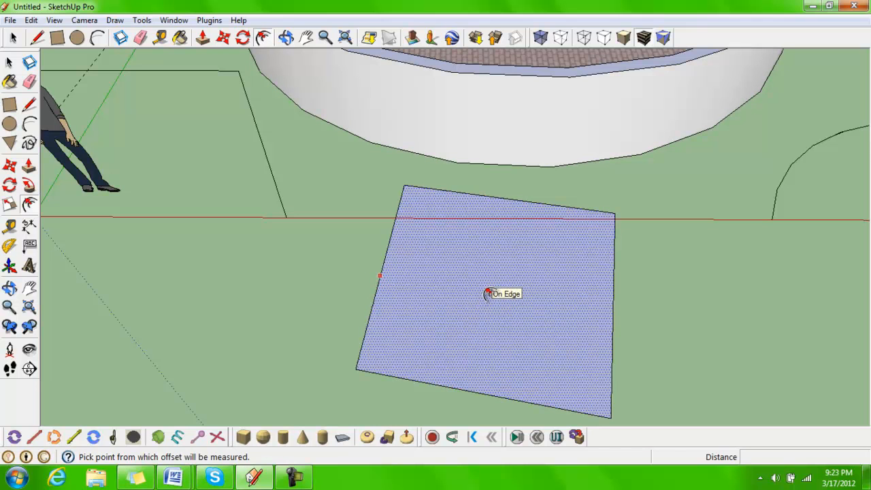
left_click(488, 292)
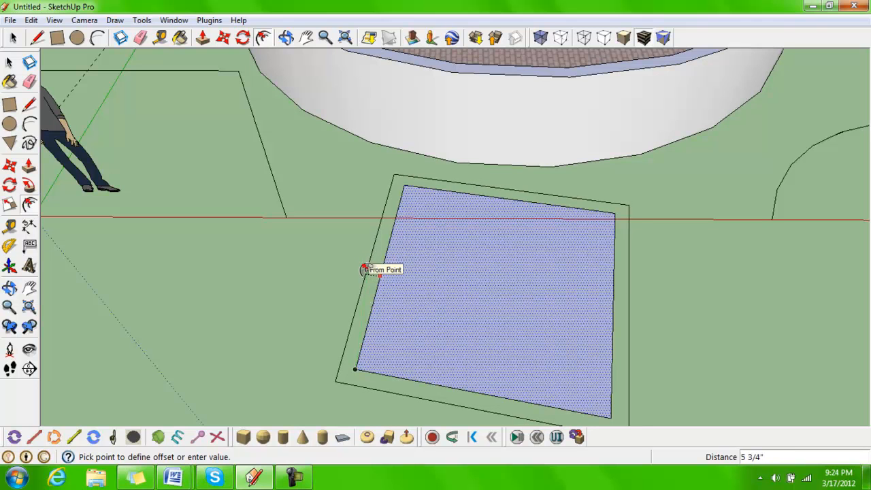
left_click(399, 277)
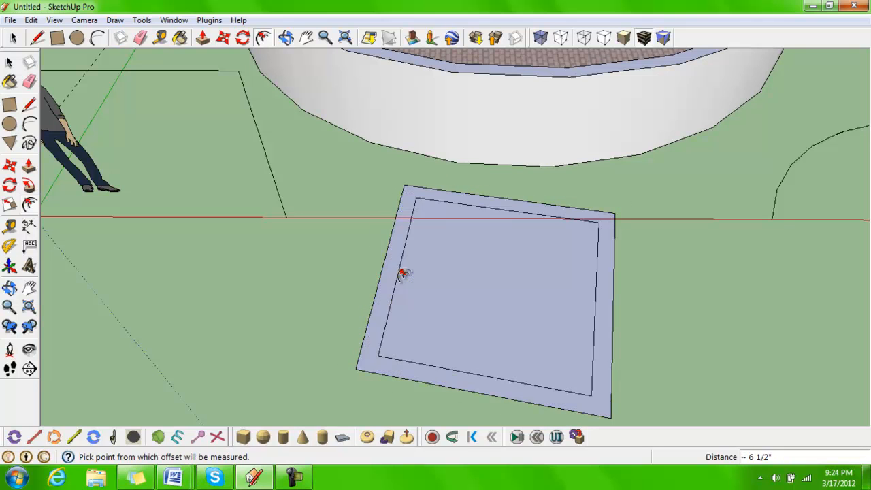
Push/pull the outer border ring up about 2' 3" to form a box wall
left_click(203, 37)
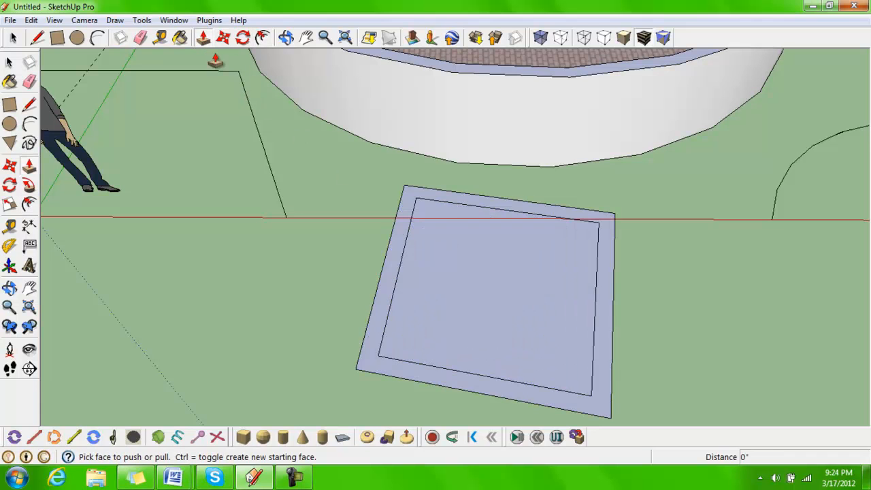
left_click(410, 276)
left_click(388, 230)
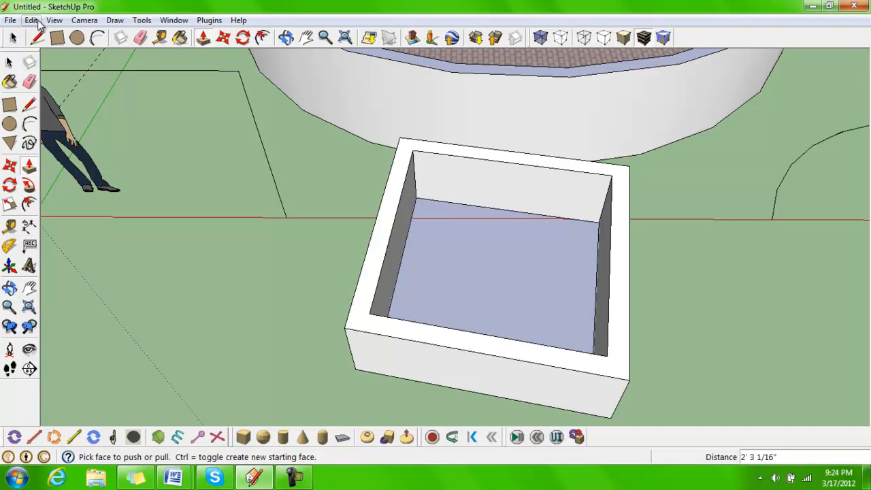
left_click(13, 37)
scroll(674, 187, "down", 5)
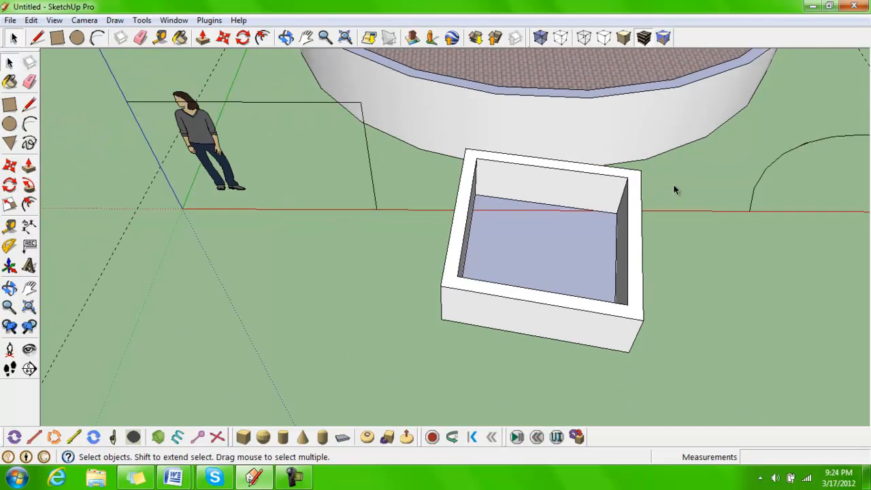
middle_click_drag(703, 169, 591, 258)
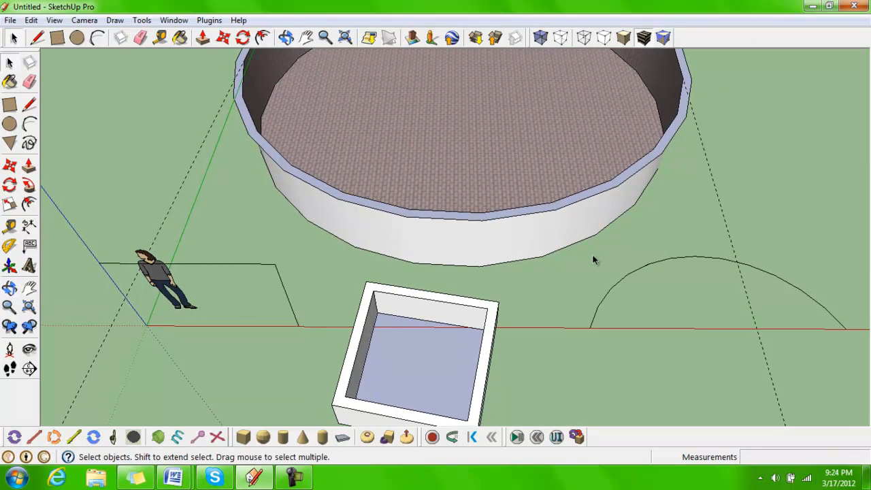
scroll(593, 250, "down", 2)
middle_click_drag(663, 211, 597, 247)
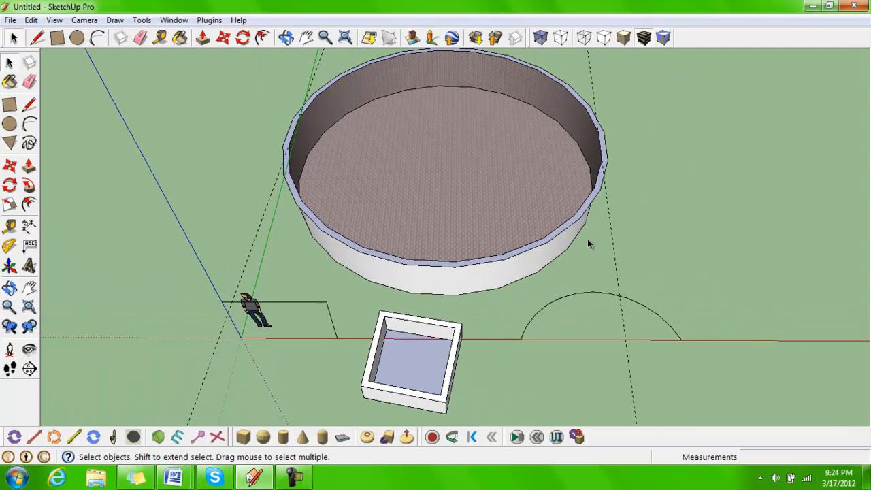